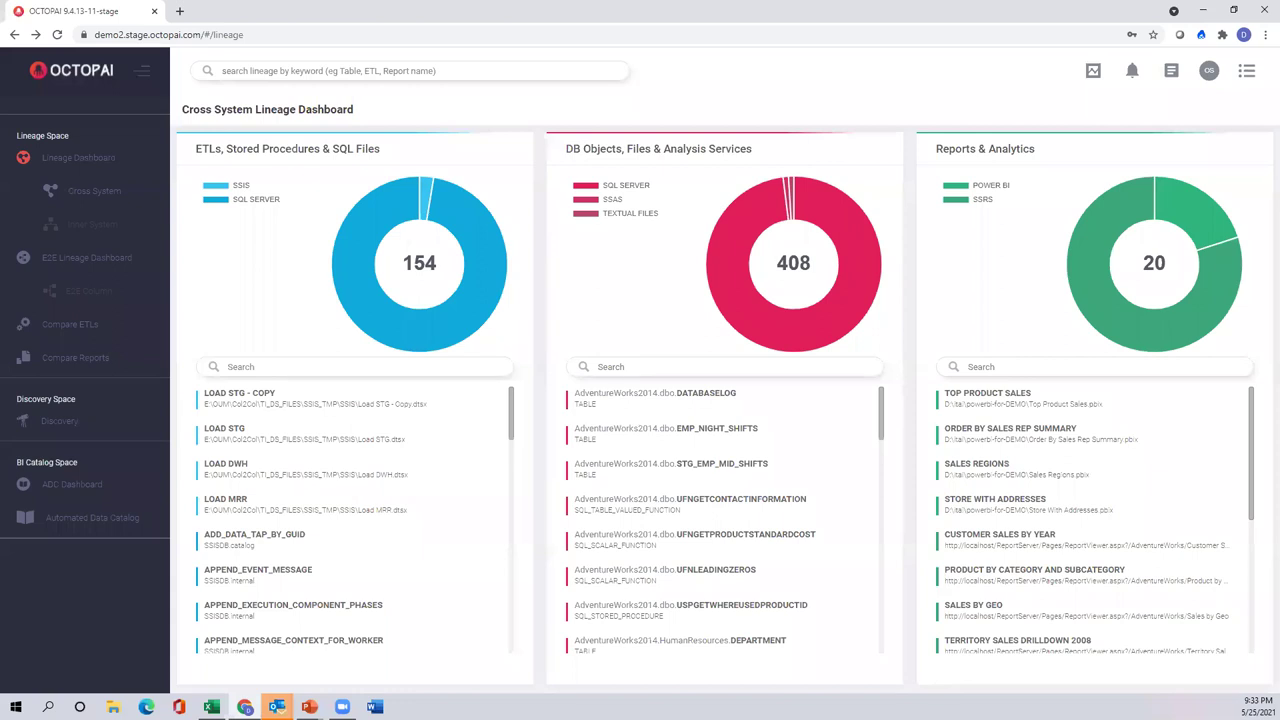
Search the cross system lineage dashboard for "Customer products".
{"action": "mouse_move", "coordinate": [617, 414]}
{"action": "mouse_move", "coordinate": [435, 313]}
{"action": "mouse_move", "coordinate": [750, 296]}
{"action": "left_click", "coordinate": [266, 70]}
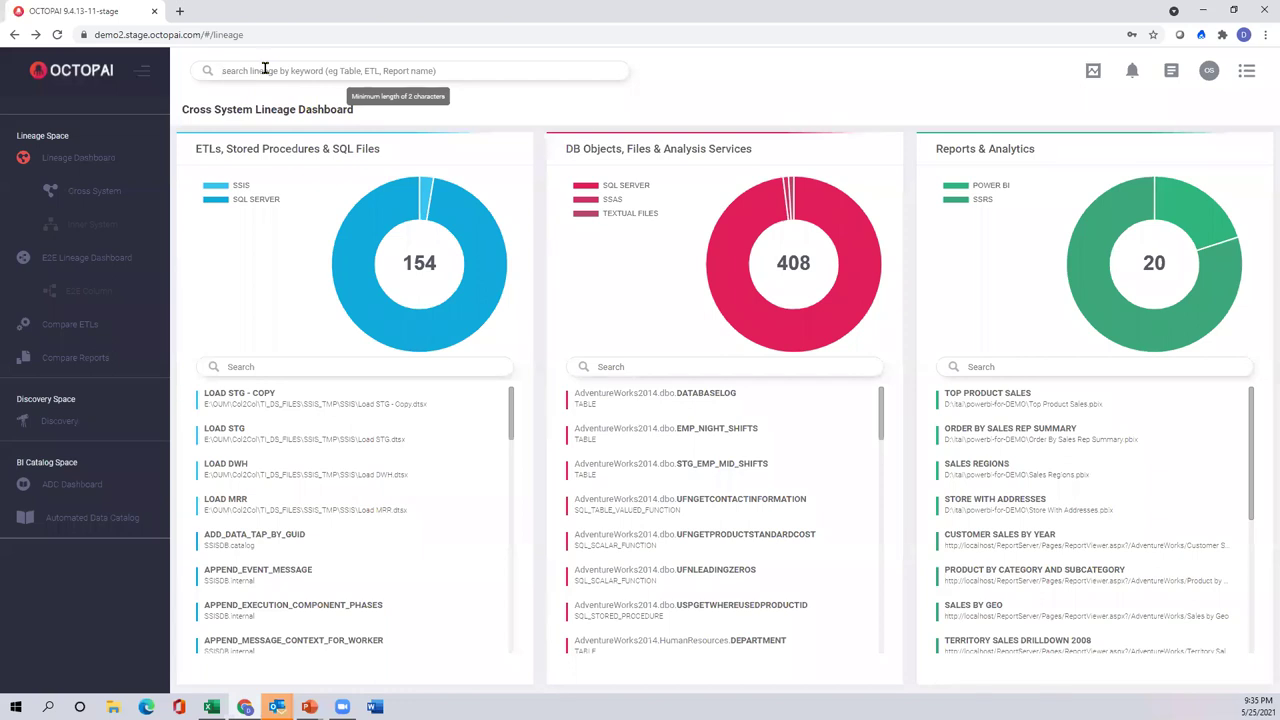
{"action": "type", "text": "q"}
{"action": "type", "text": "ustomer pro"}
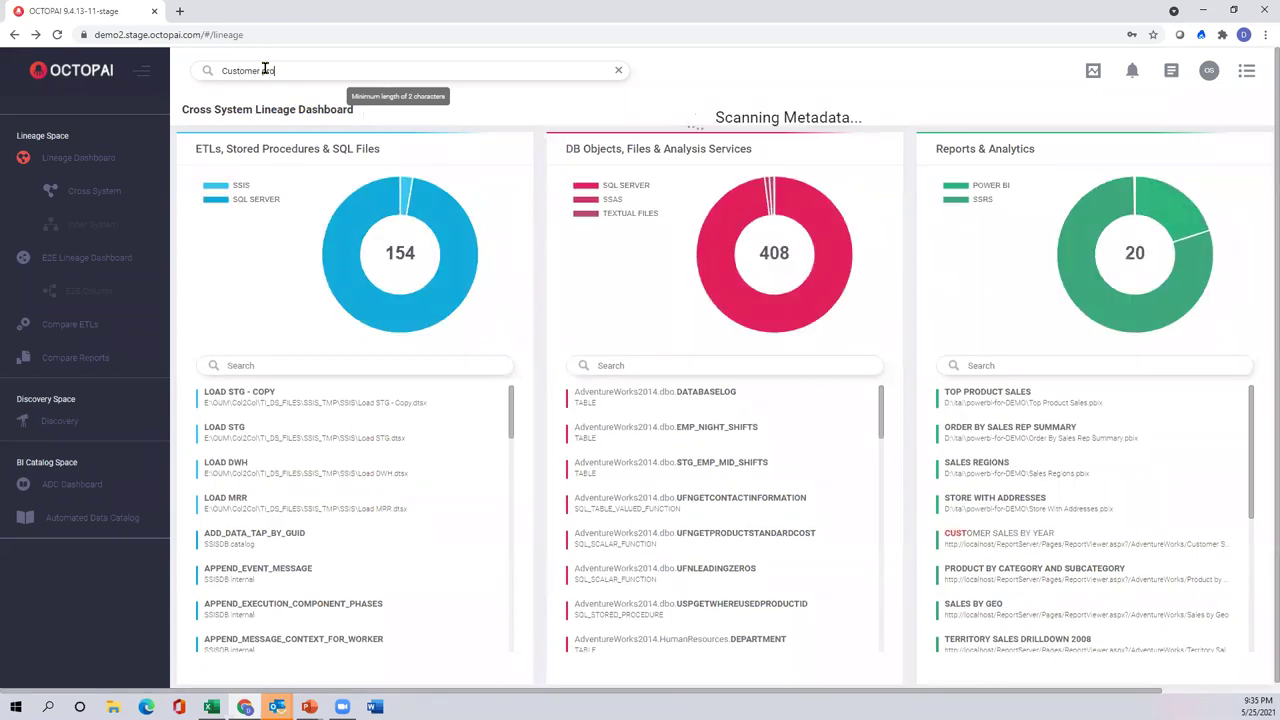
{"action": "type", "text": "duc"}
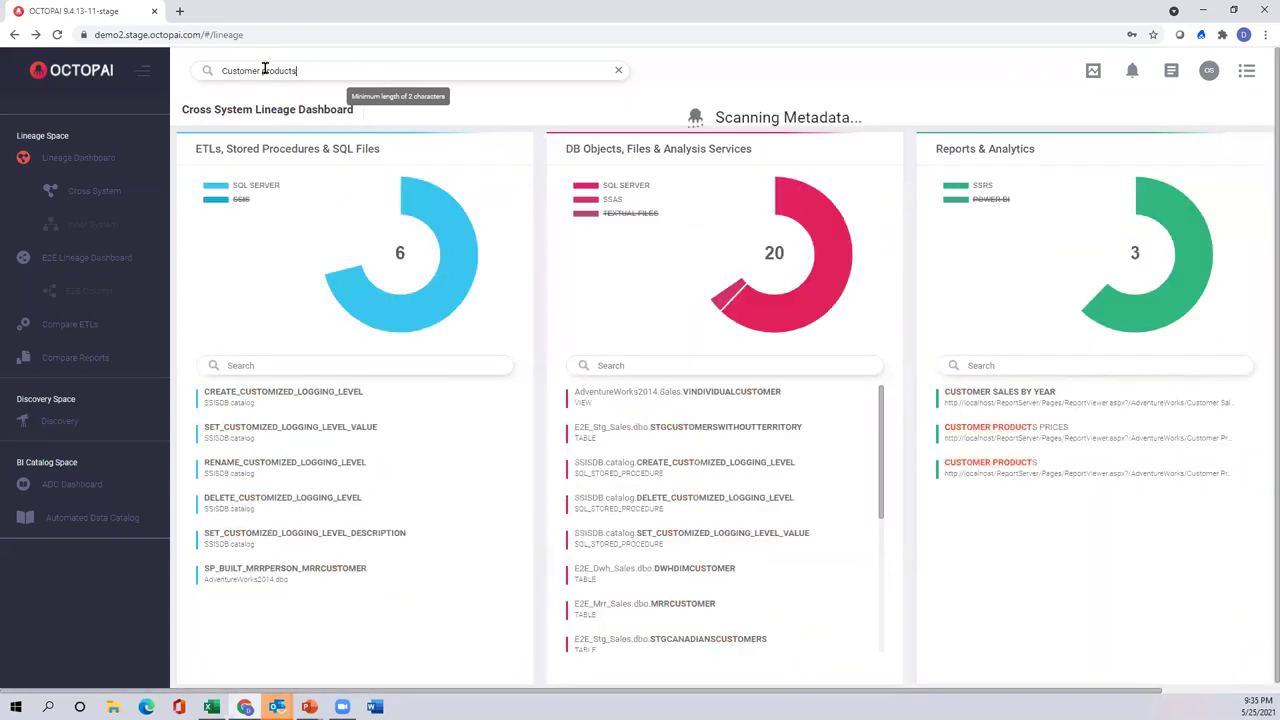
{"action": "type", "text": "ts"}
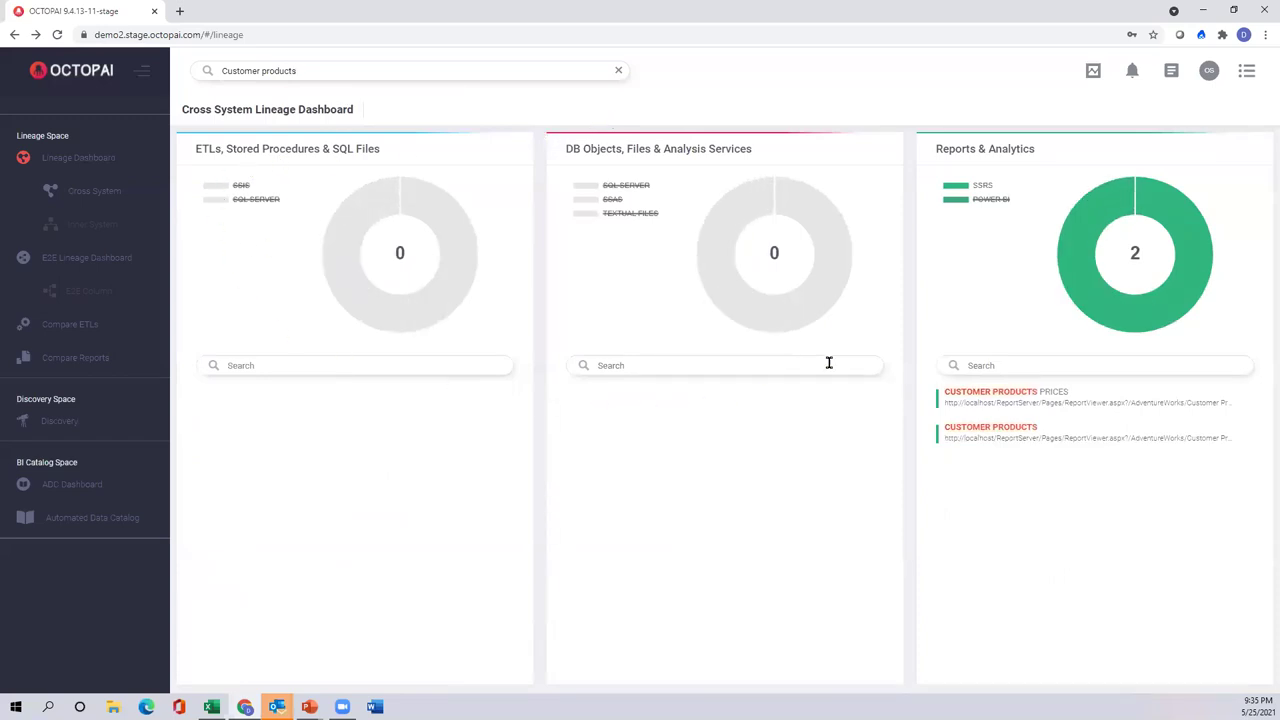
Open the cross system lineage of the CUSTOMER PRODUCTS report and show the map's legend.
{"action": "mouse_move", "coordinate": [997, 443]}
{"action": "mouse_move", "coordinate": [1140, 440]}
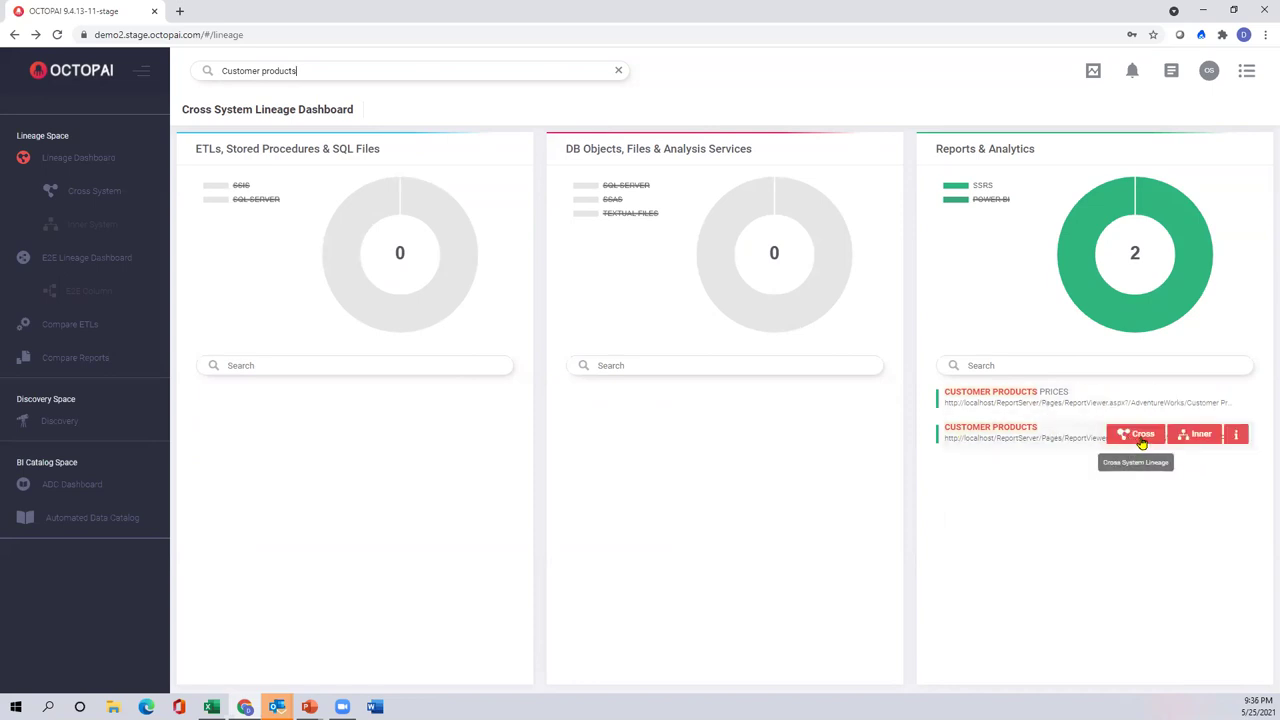
{"action": "left_click", "coordinate": [1140, 437]}
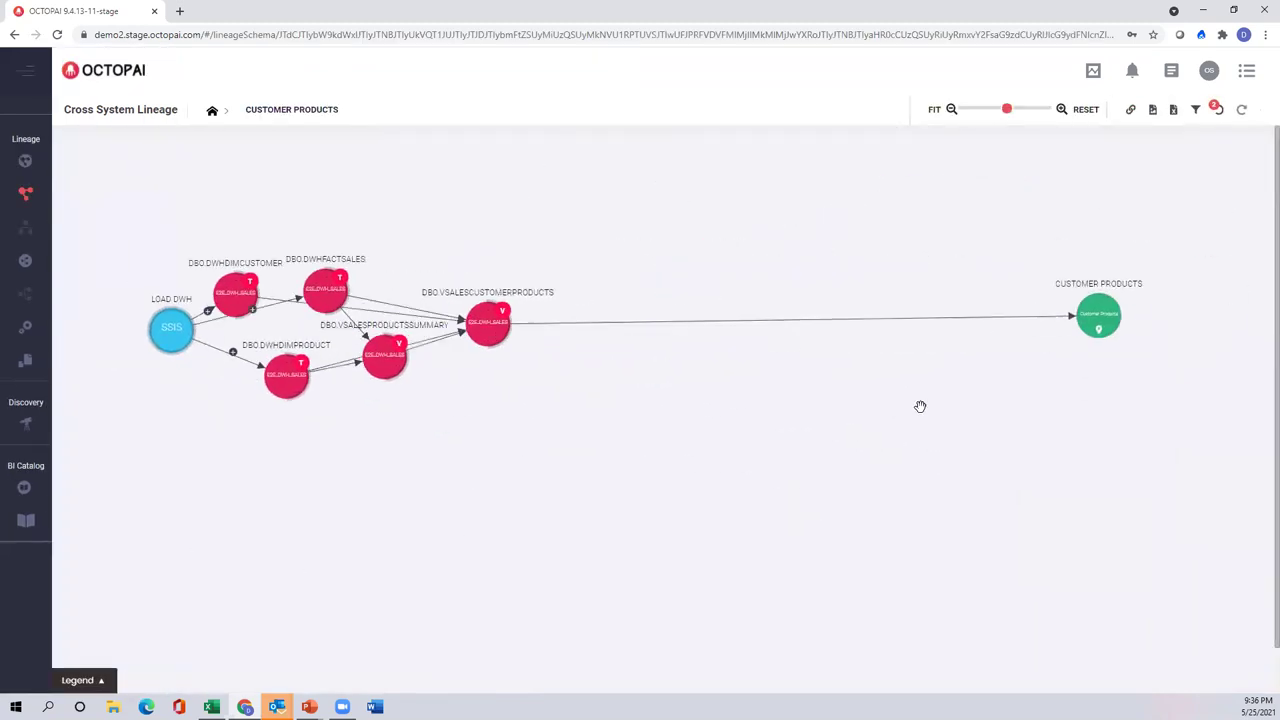
{"action": "left_click", "coordinate": [100, 682]}
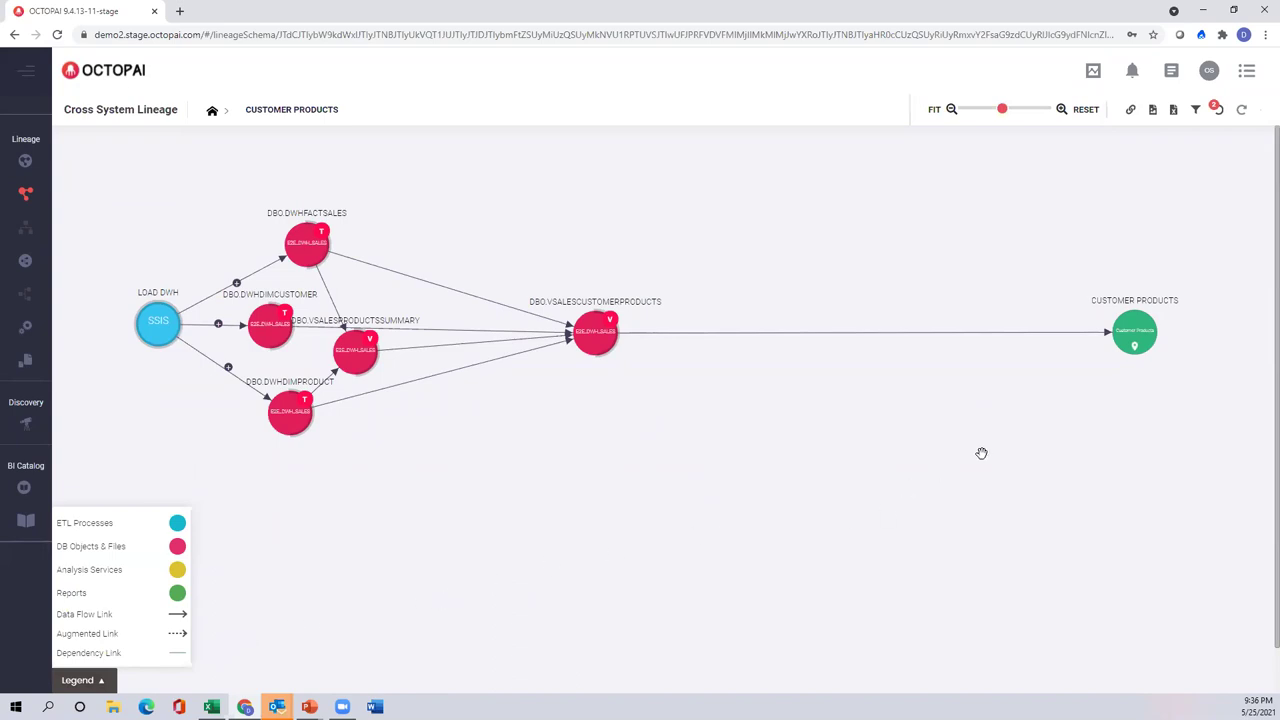
Expand the downstream objects of the DBO.DWHFACTSALES table in the lineage map and collapse them again.
{"action": "left_click", "coordinate": [1146, 342]}
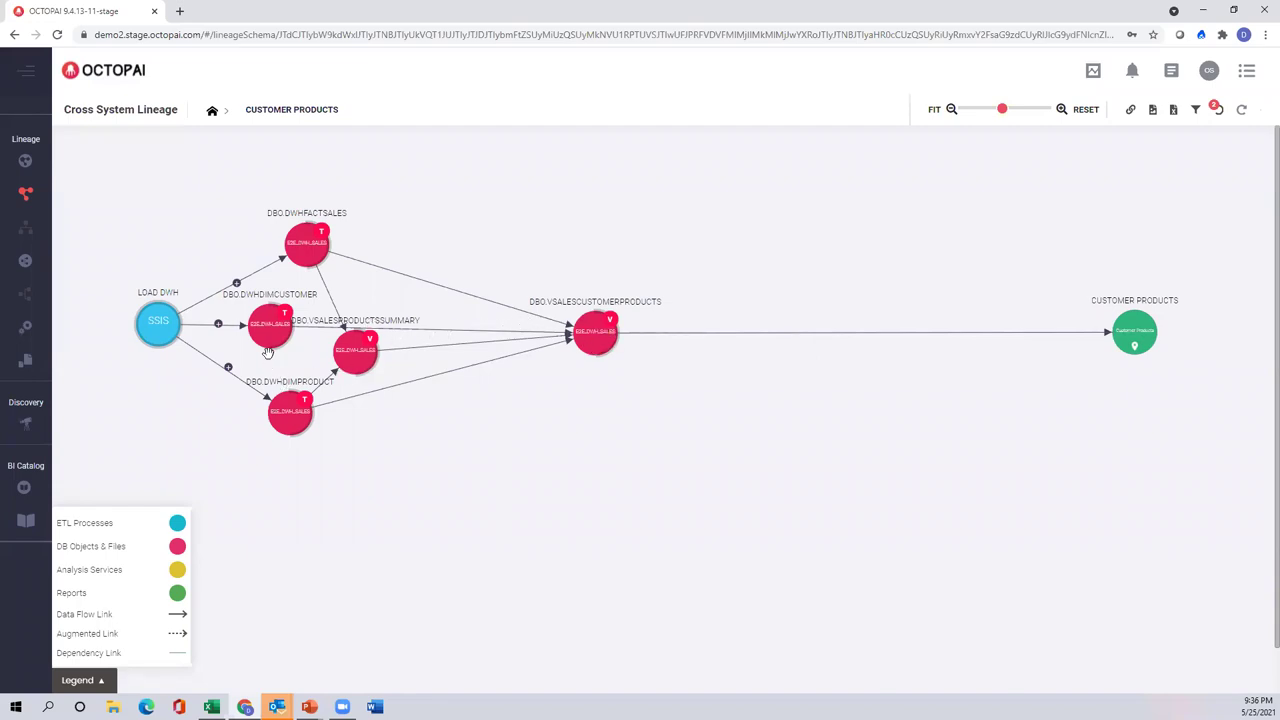
{"action": "left_click", "coordinate": [307, 256]}
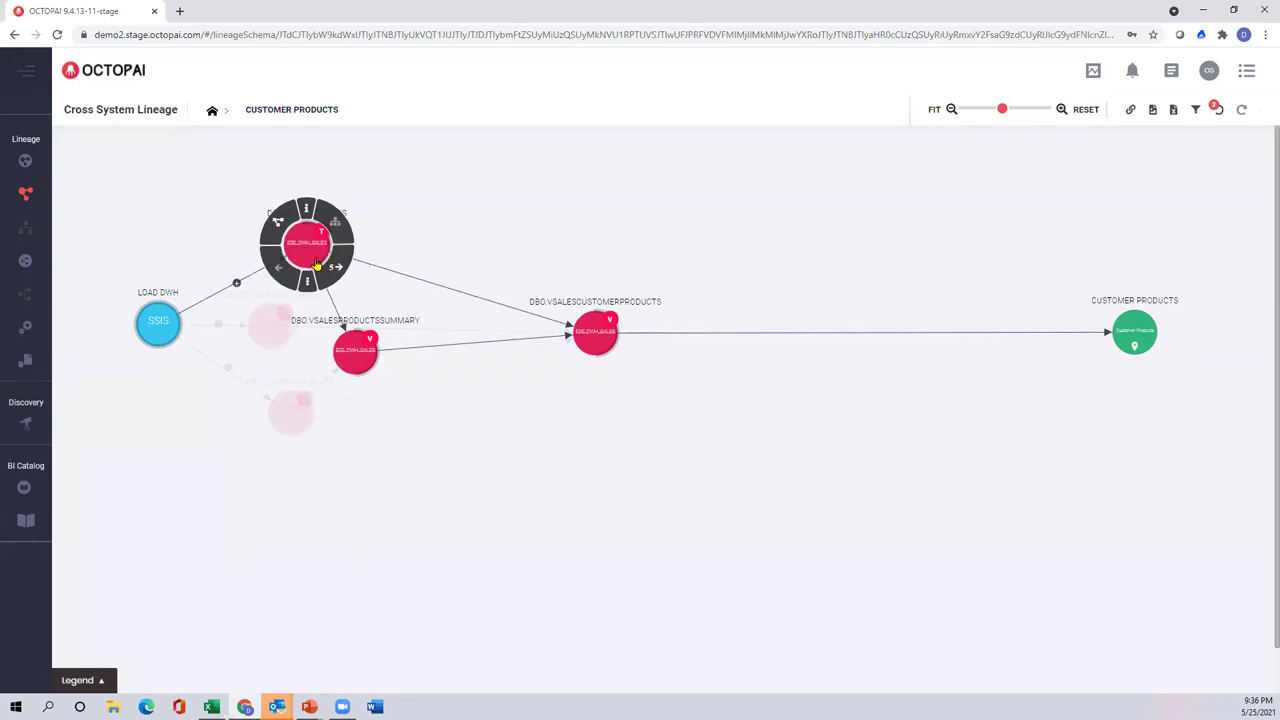
{"action": "left_click", "coordinate": [335, 269]}
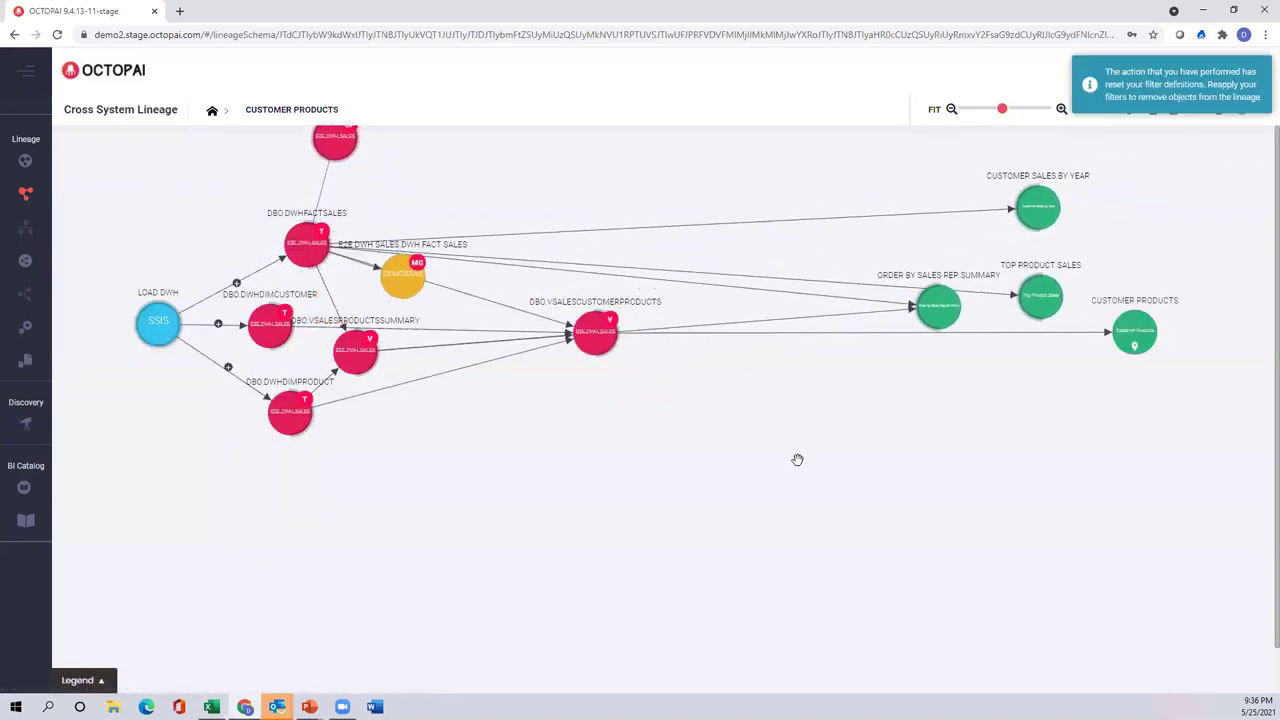
{"action": "left_click_drag", "start_coordinate": [797, 460], "coordinate": [833, 520]}
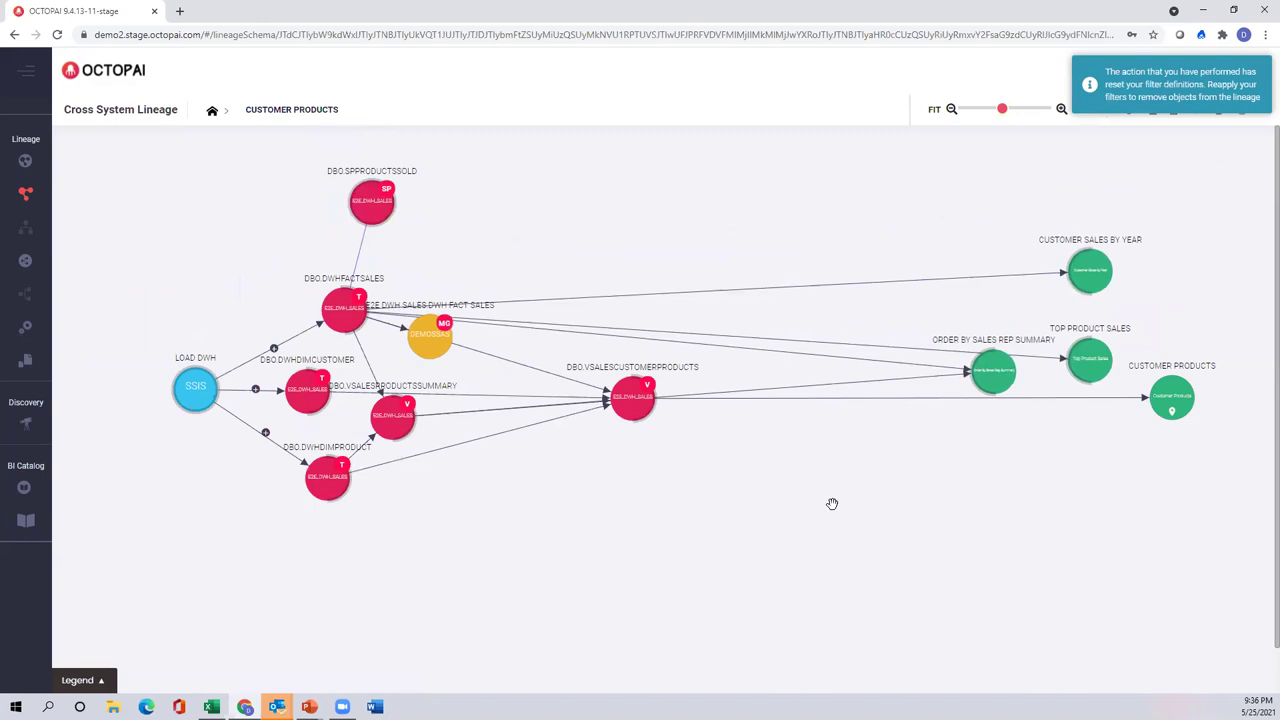
{"action": "left_click", "coordinate": [350, 322]}
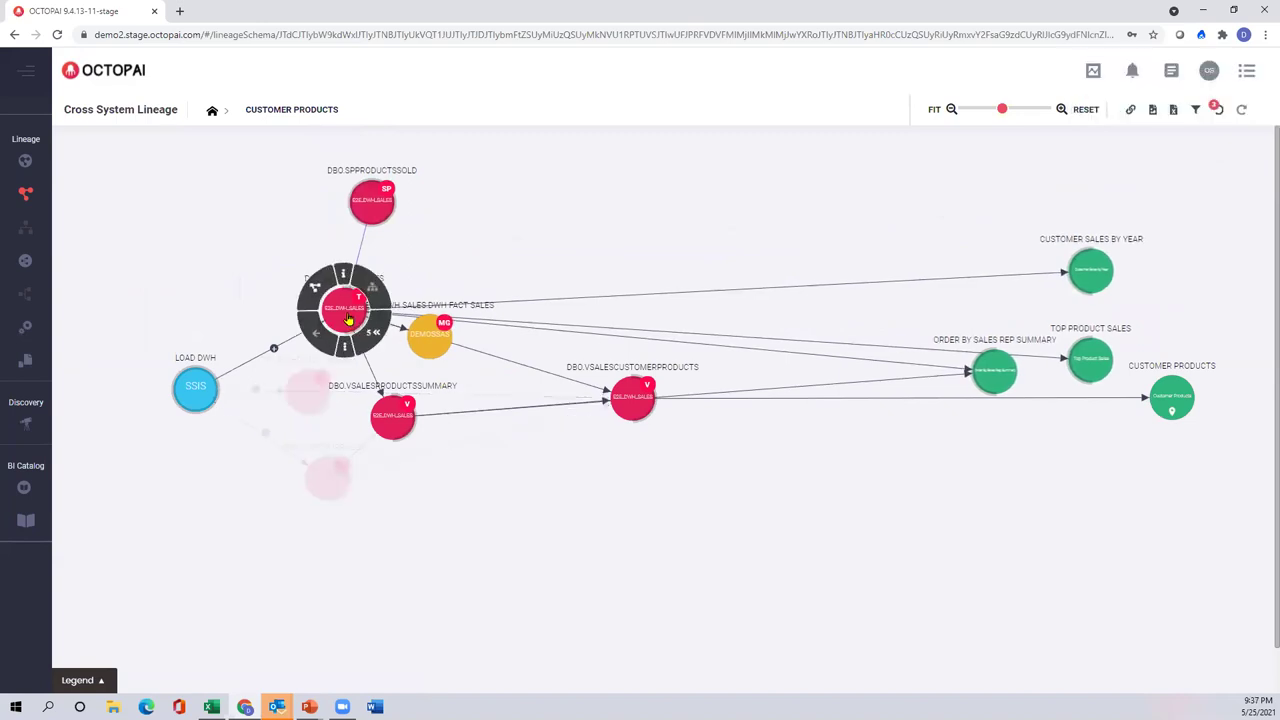
{"action": "left_click", "coordinate": [372, 333]}
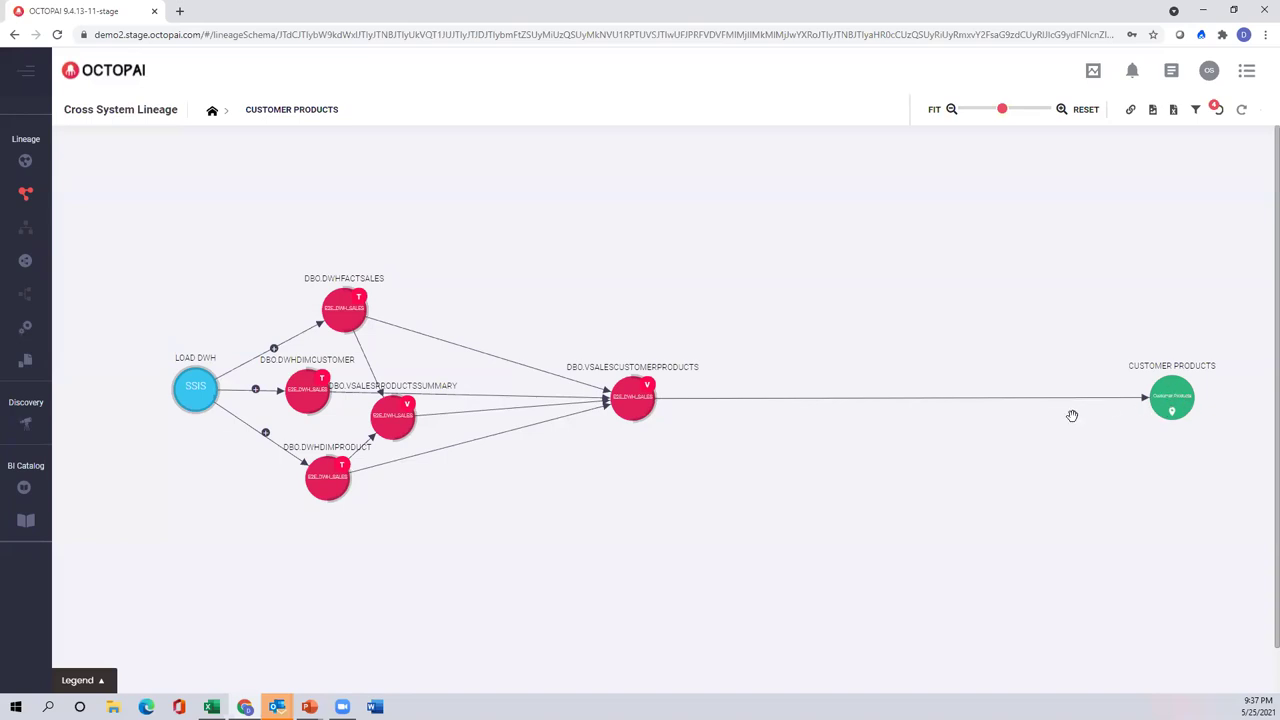
Move the CUSTOMER PRODUCTS report closer to its source view and shift the LOAD DWH process slightly away from its tables.
{"action": "left_click_drag", "start_coordinate": [1064, 428], "coordinate": [1067, 410]}
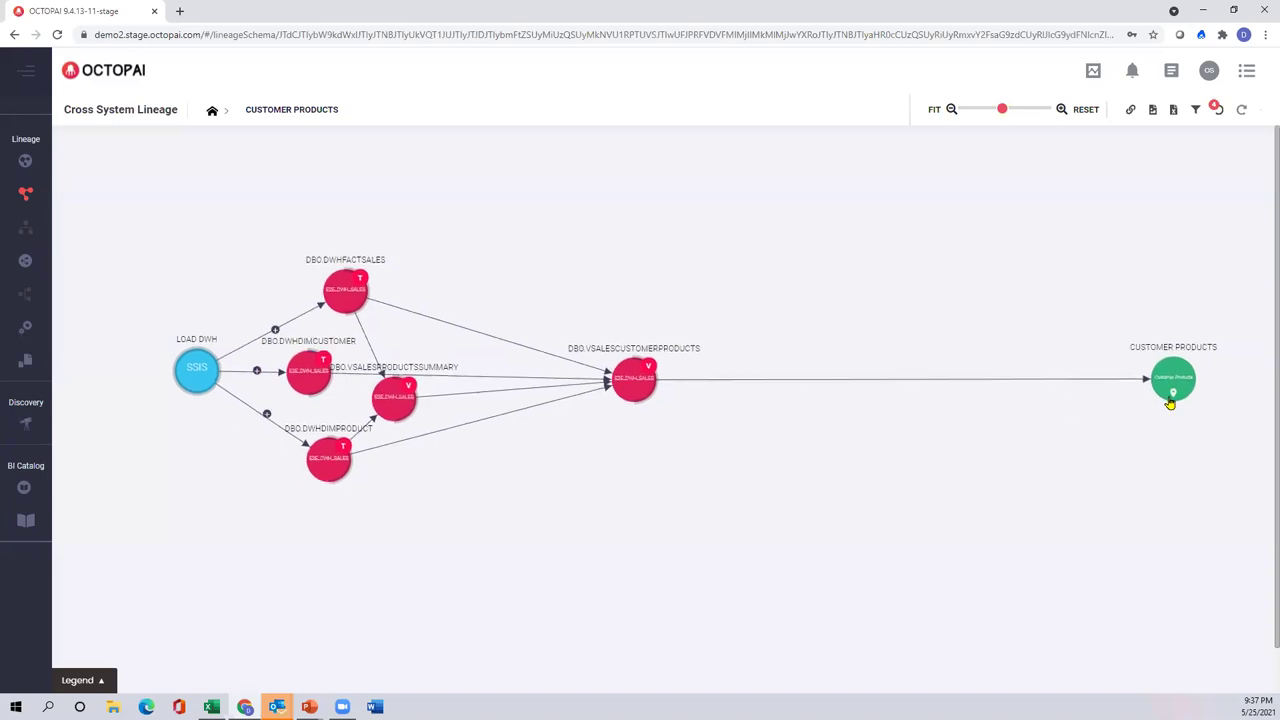
{"action": "left_click_drag", "start_coordinate": [1183, 390], "coordinate": [1095, 382]}
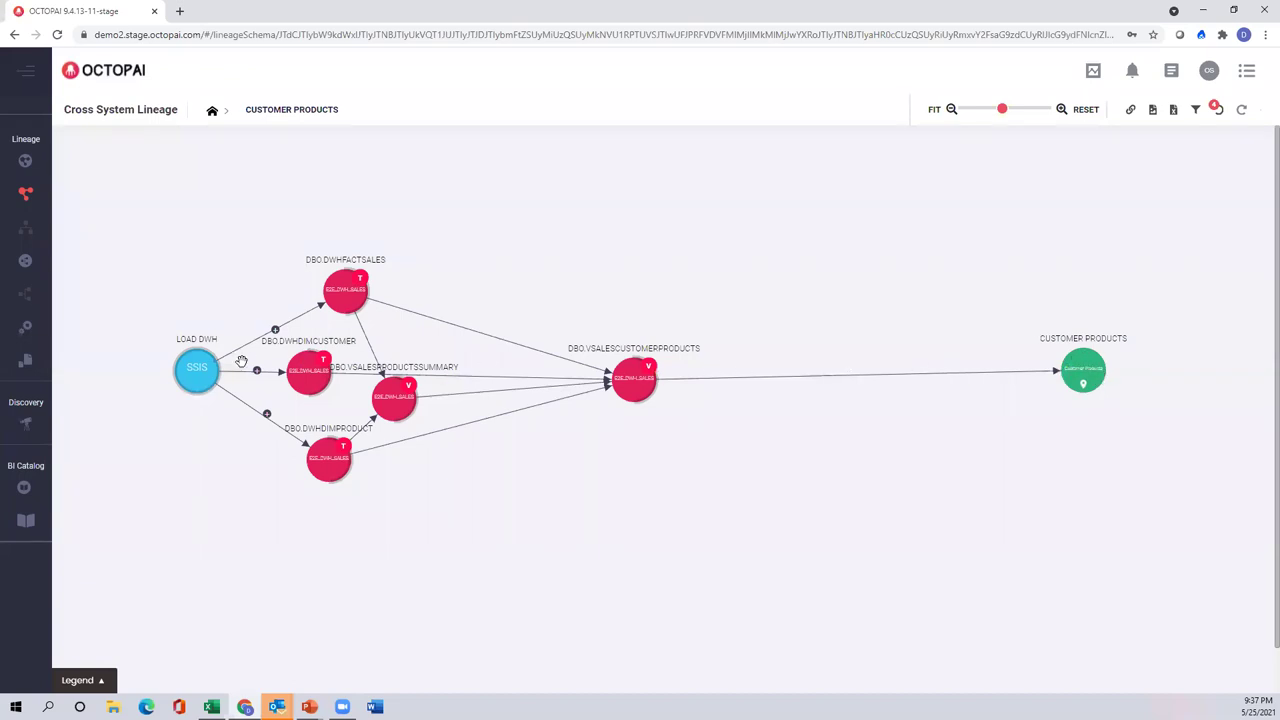
{"action": "left_click_drag", "start_coordinate": [178, 372], "coordinate": [149, 375]}
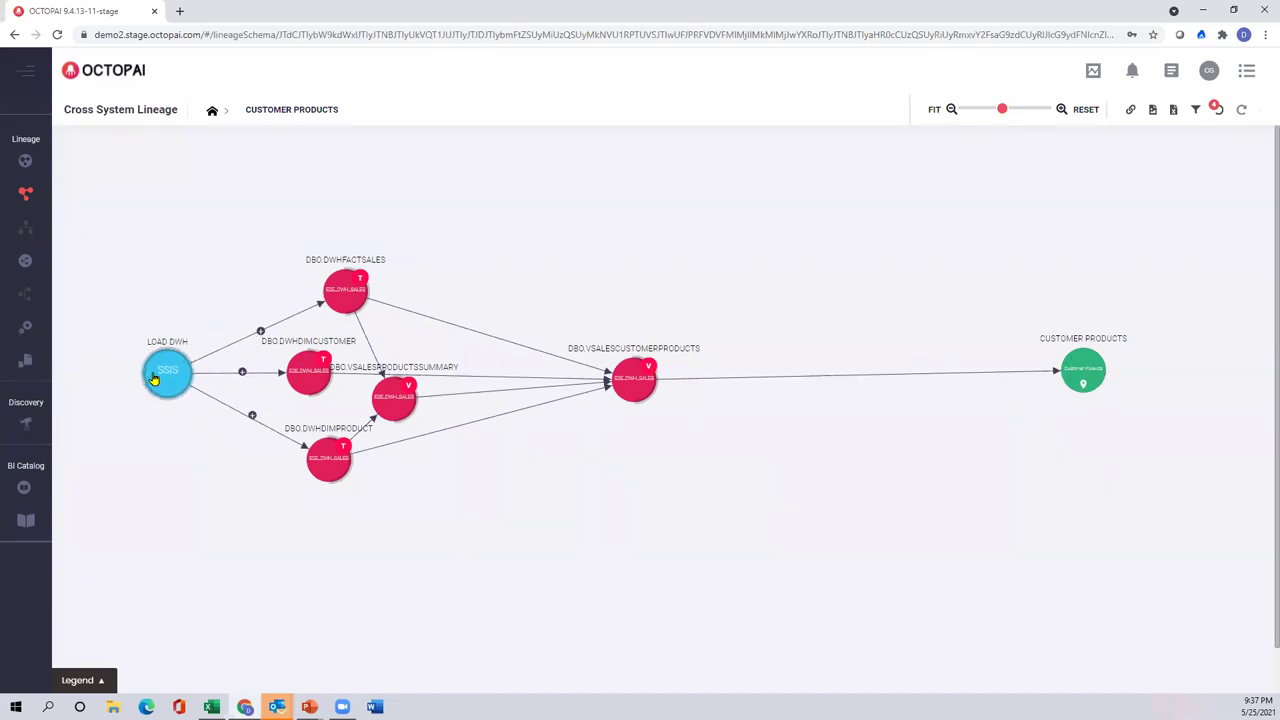
Show the legend and open the cross system lineage of the LOAD DWH process.
{"action": "left_click", "coordinate": [108, 687]}
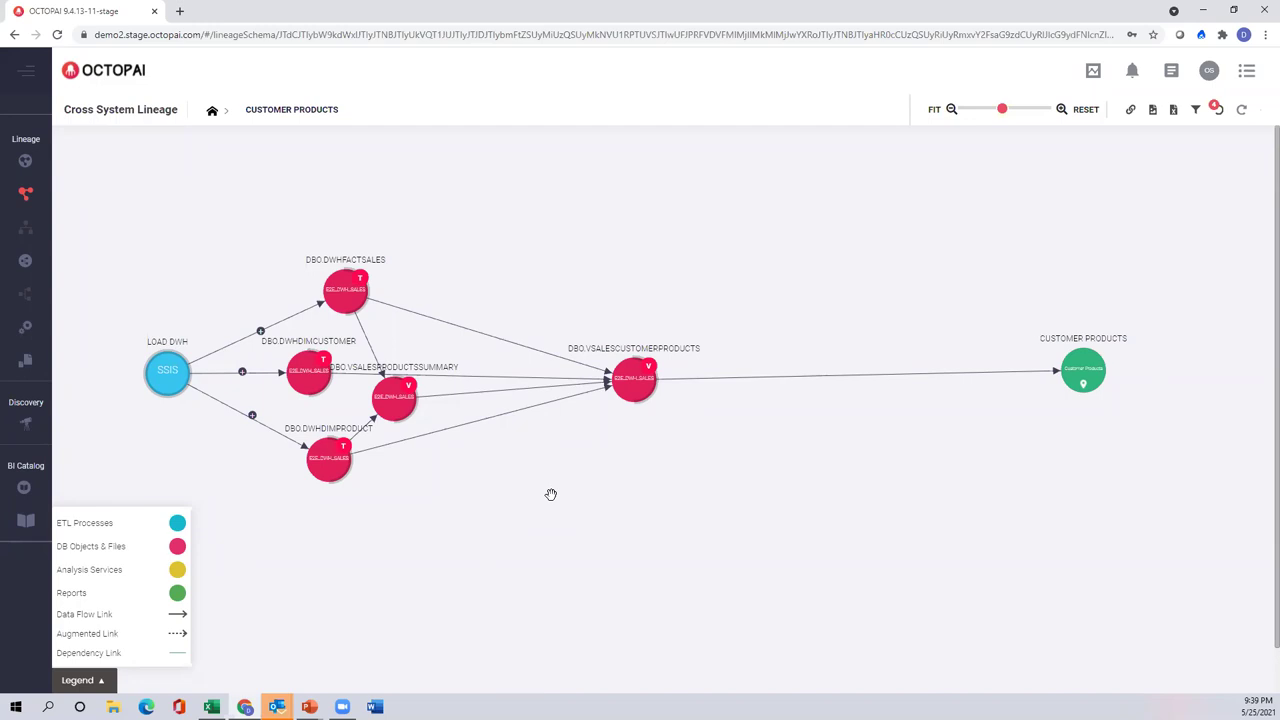
{"action": "left_click", "coordinate": [167, 375]}
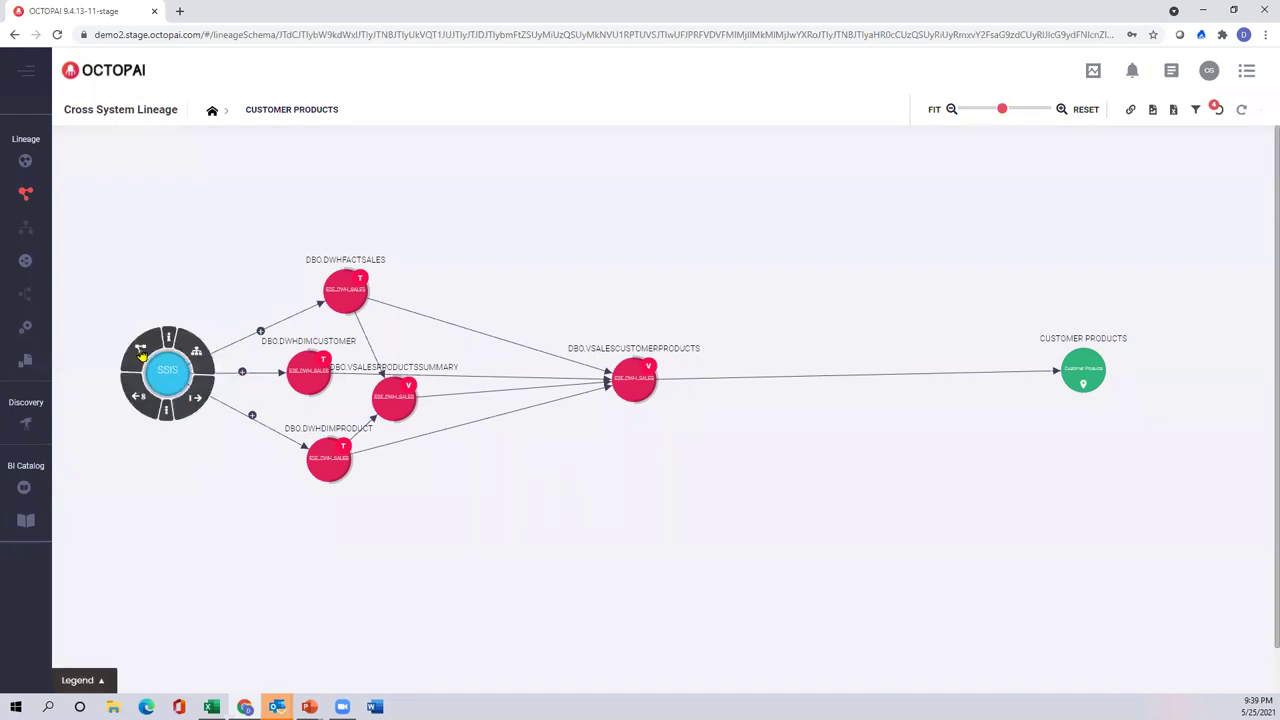
{"action": "left_click", "coordinate": [139, 348]}
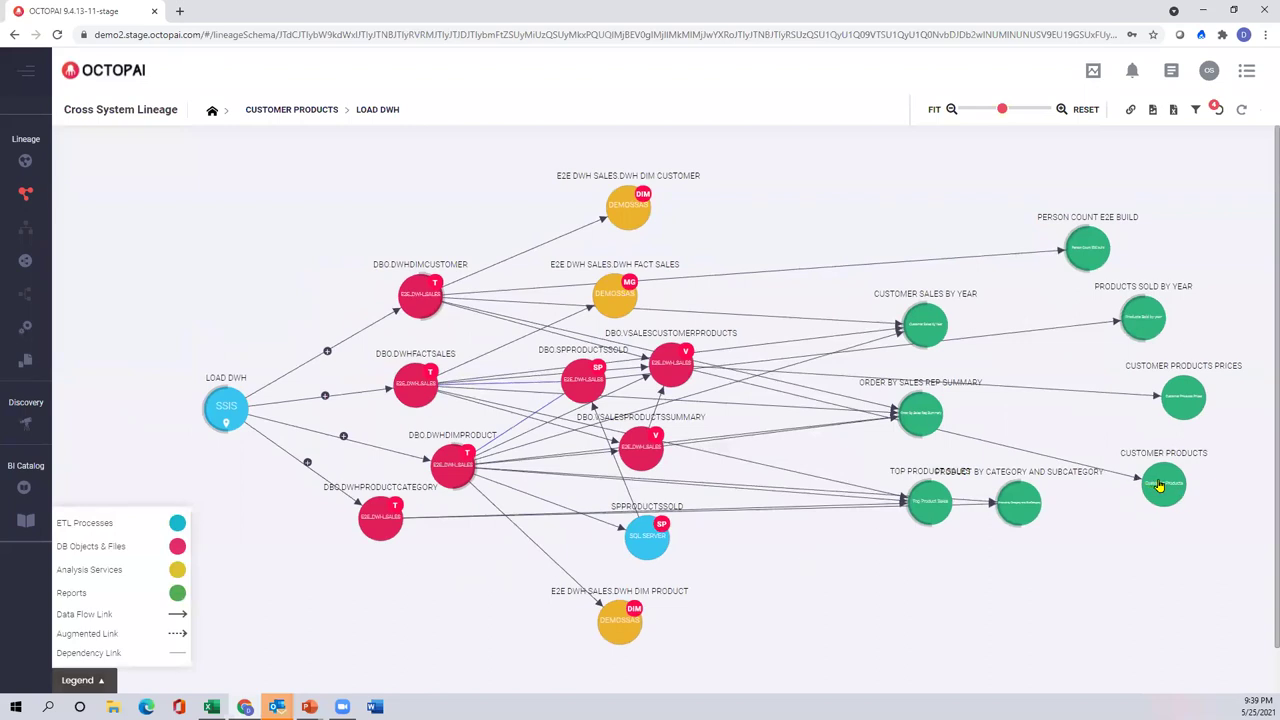
Move the CUSTOMER PRODUCTS report to the empty upper-left area of the LOAD DWH lineage map.
{"action": "left_click_drag", "start_coordinate": [1157, 480], "coordinate": [180, 196]}
{"action": "left_click_drag", "start_coordinate": [156, 191], "coordinate": [121, 186]}
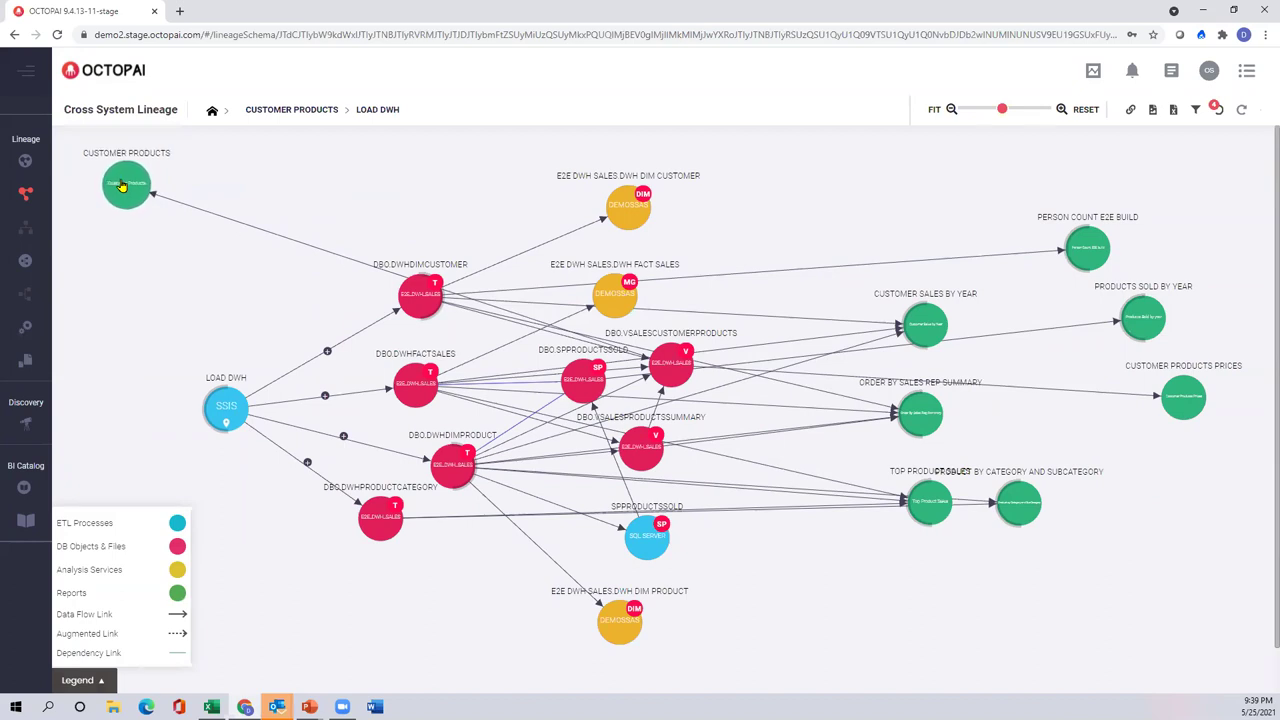
{"action": "left_click_drag", "start_coordinate": [121, 186], "coordinate": [119, 183]}
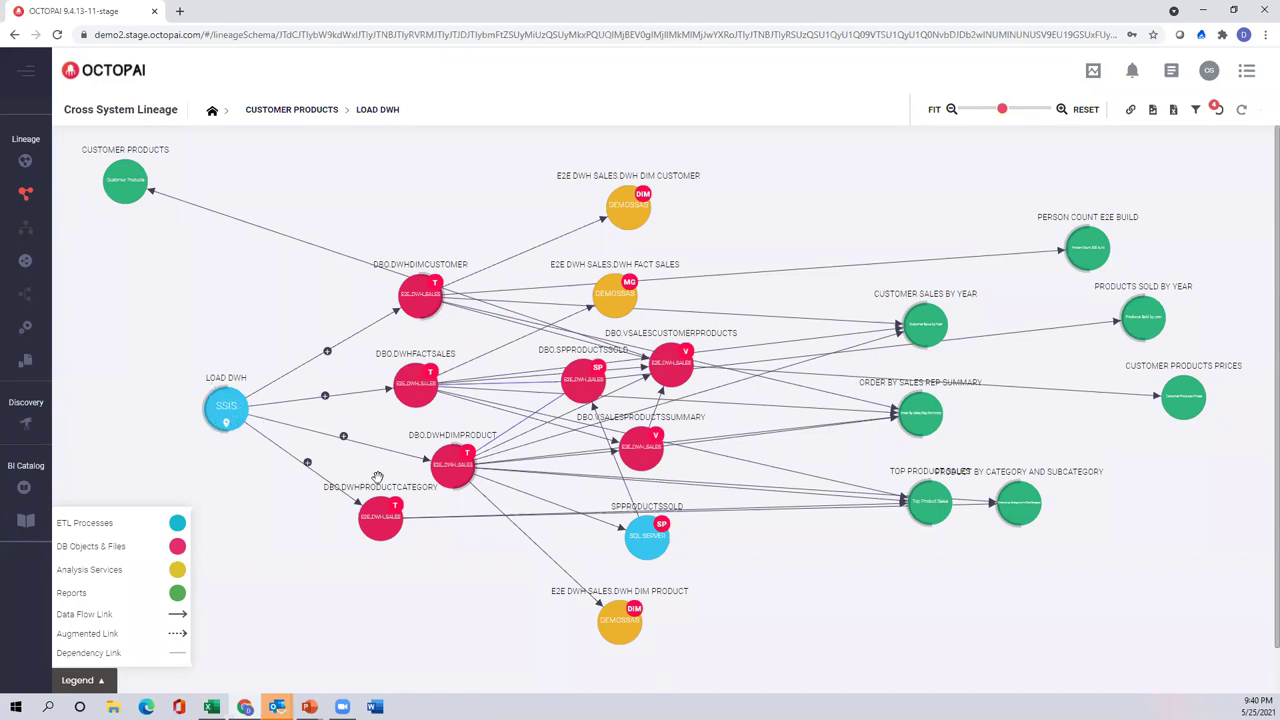
Shift the DBO.DWHPRODUCTCATEGORY, DBO.DWHDIMPRODUCT and DBO.SPPRODUCTSSOLD nodes slightly to spread out the database objects.
{"action": "left_click_drag", "start_coordinate": [391, 565], "coordinate": [395, 560]}
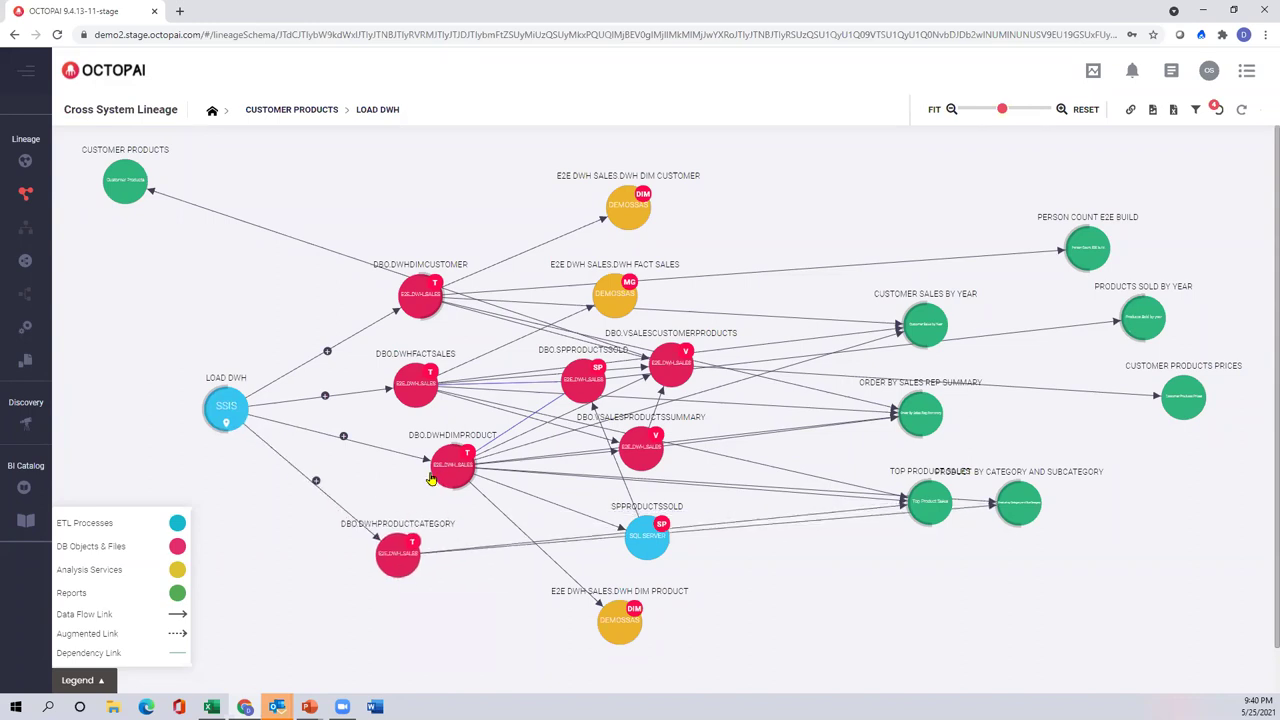
{"action": "left_click_drag", "start_coordinate": [569, 393], "coordinate": [566, 393]}
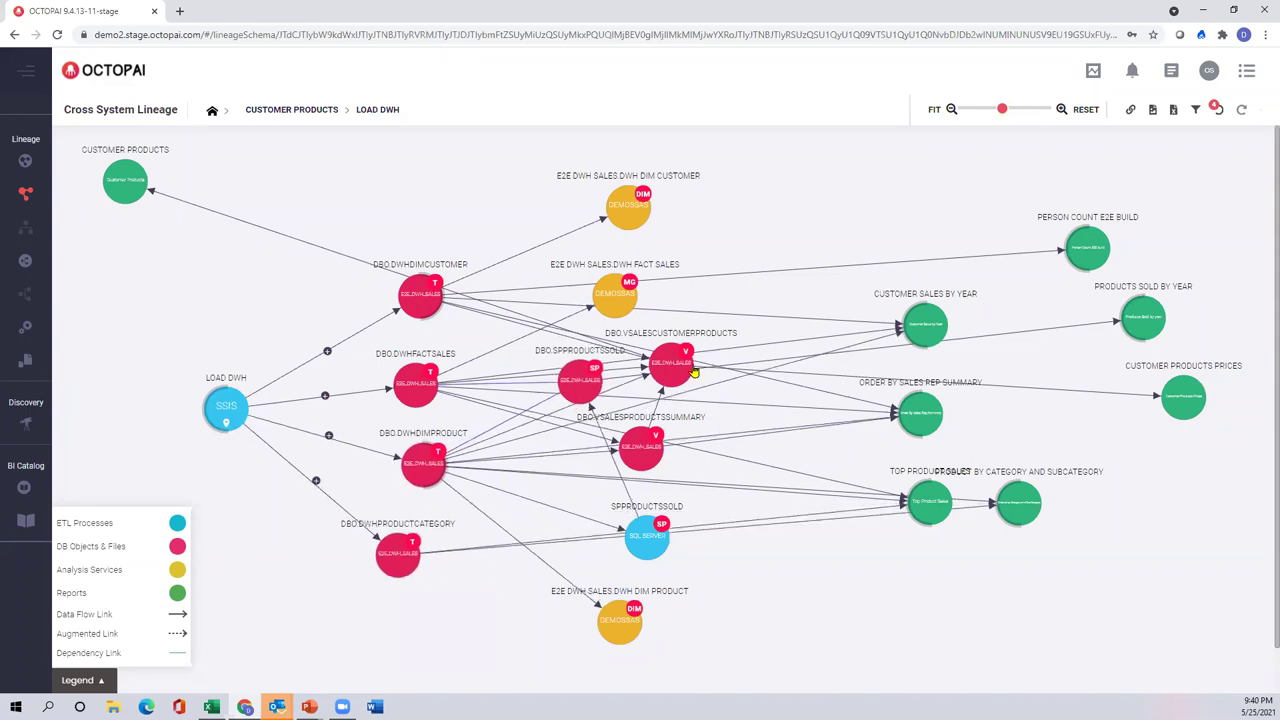
{"action": "left_click", "coordinate": [659, 363]}
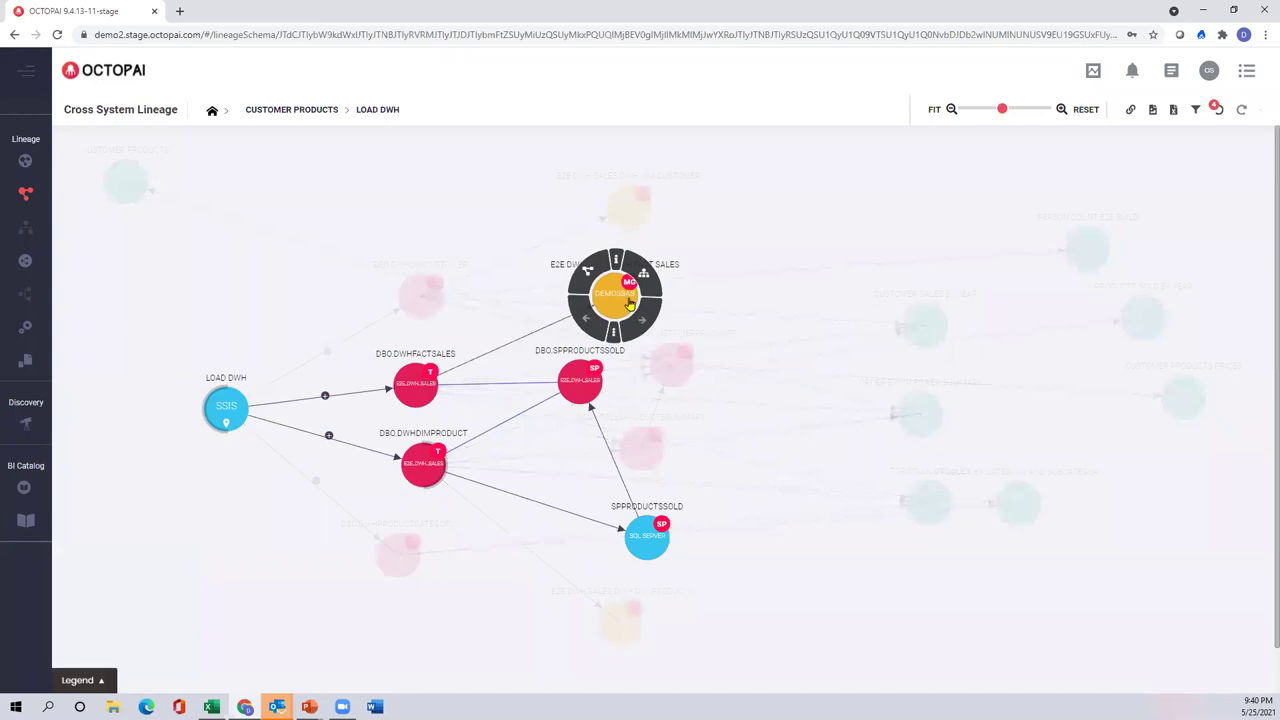
{"action": "left_click", "coordinate": [676, 383]}
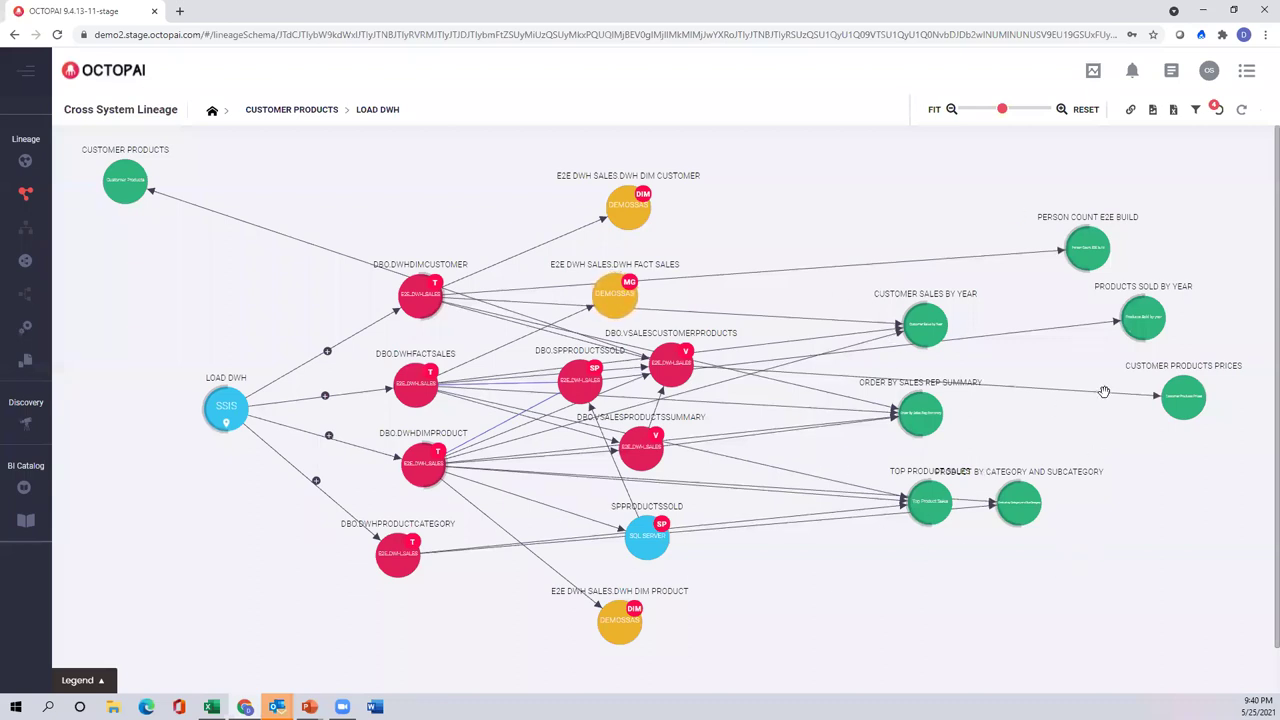
Group the PERSON COUNT E2E BUILD, PRODUCTS SOLD BY YEAR, CUSTOMER SALES BY YEAR, CUSTOMER PRODUCTS PRICES and ORDER BY SALES REP SUMMARY reports around CUSTOMER PRODUCTS.
{"action": "left_click_drag", "start_coordinate": [1095, 258], "coordinate": [196, 190]}
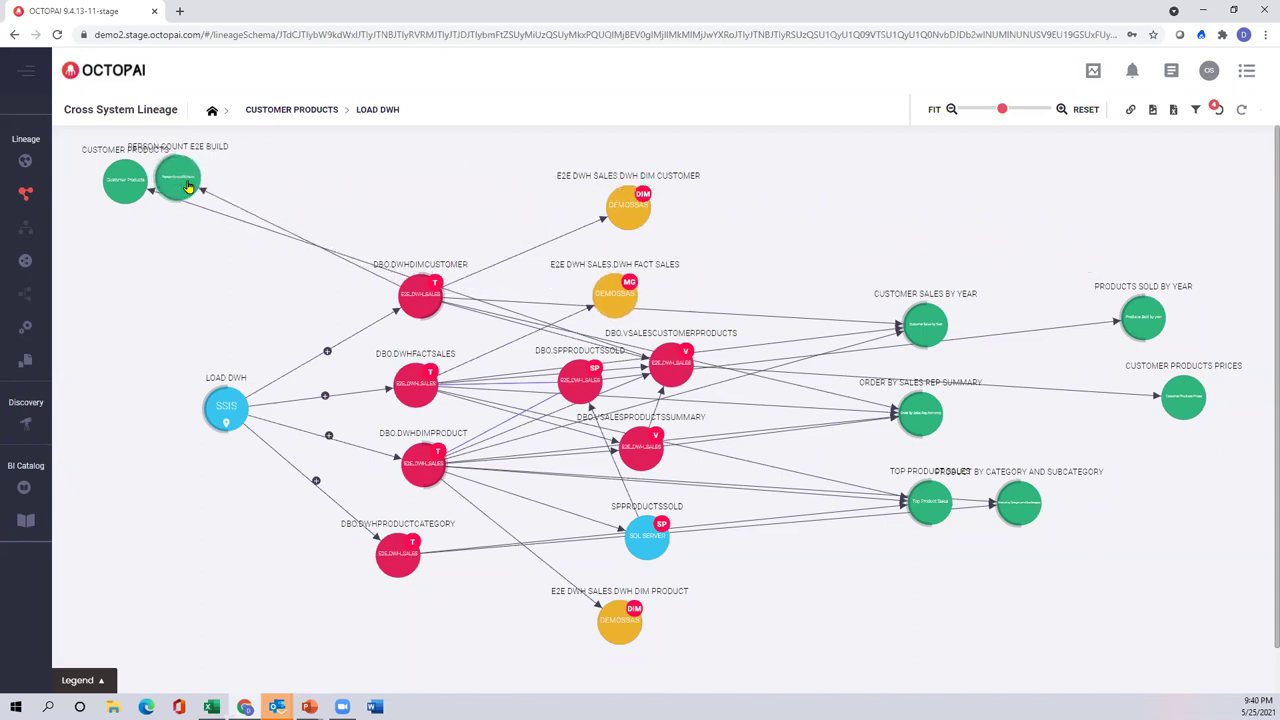
{"action": "left_click_drag", "start_coordinate": [1143, 318], "coordinate": [250, 185]}
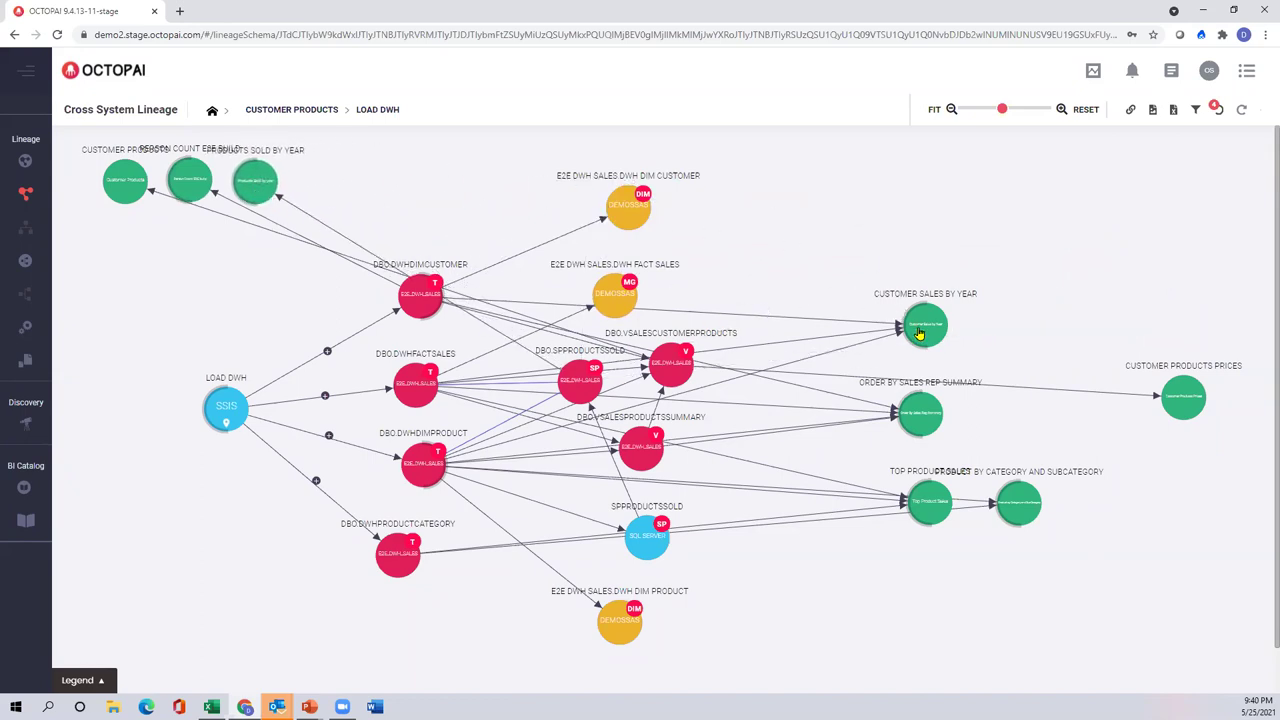
{"action": "left_click_drag", "start_coordinate": [917, 330], "coordinate": [127, 250]}
{"action": "left_click_drag", "start_coordinate": [1192, 410], "coordinate": [196, 249]}
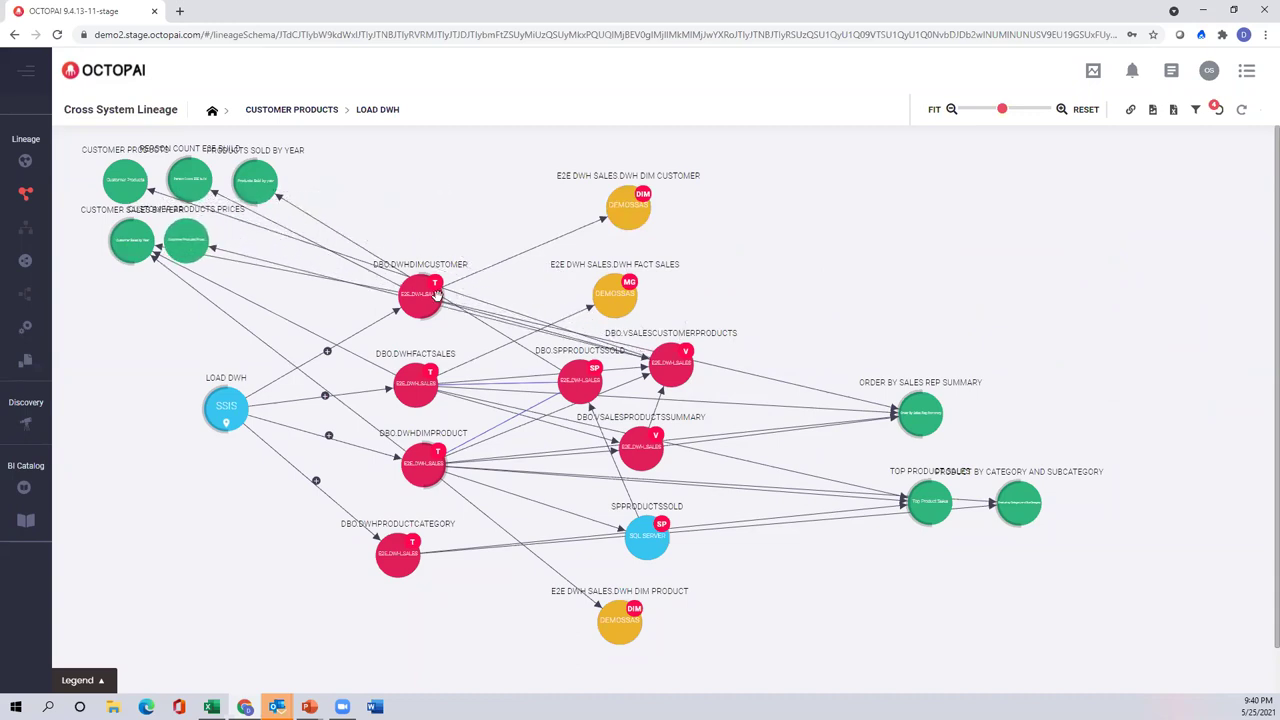
{"action": "left_click_drag", "start_coordinate": [922, 418], "coordinate": [250, 243]}
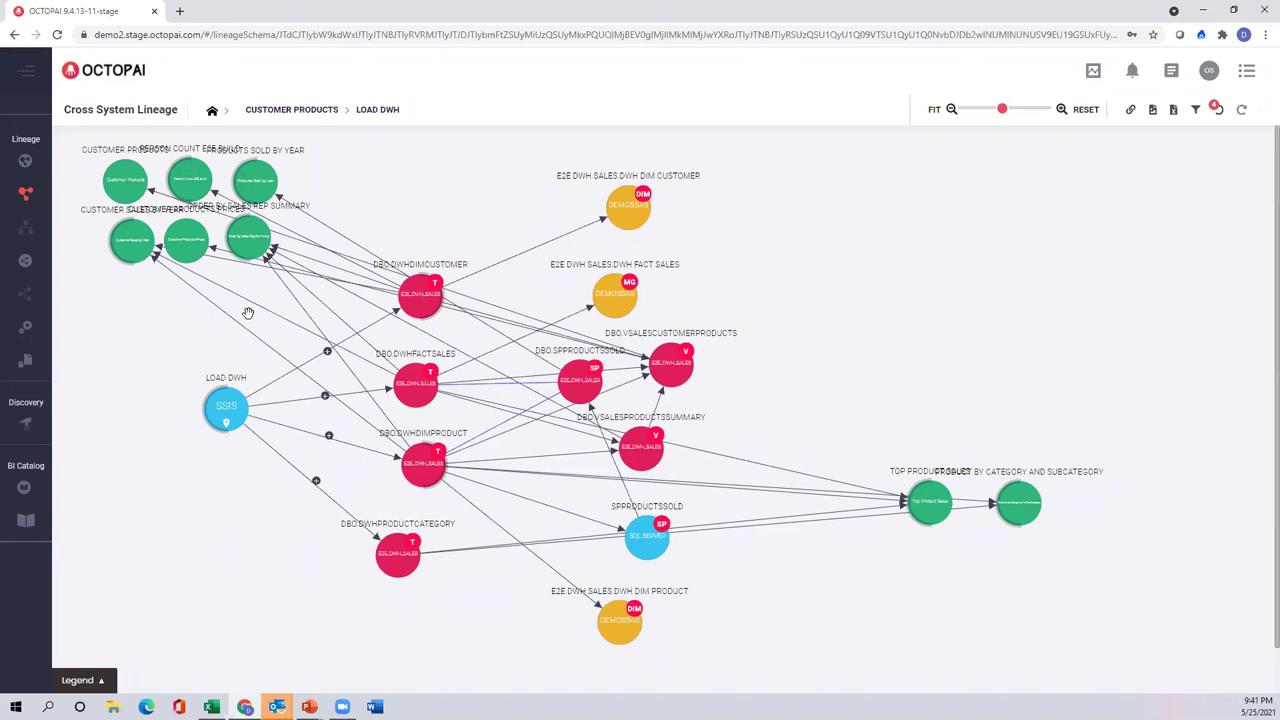
Stack the TOP PRODUCT SALES and PRODUCT BY CATEGORY AND SUBCATEGORY reports vertically, closer to the database objects.
{"action": "left_click_drag", "start_coordinate": [223, 406], "coordinate": [231, 413]}
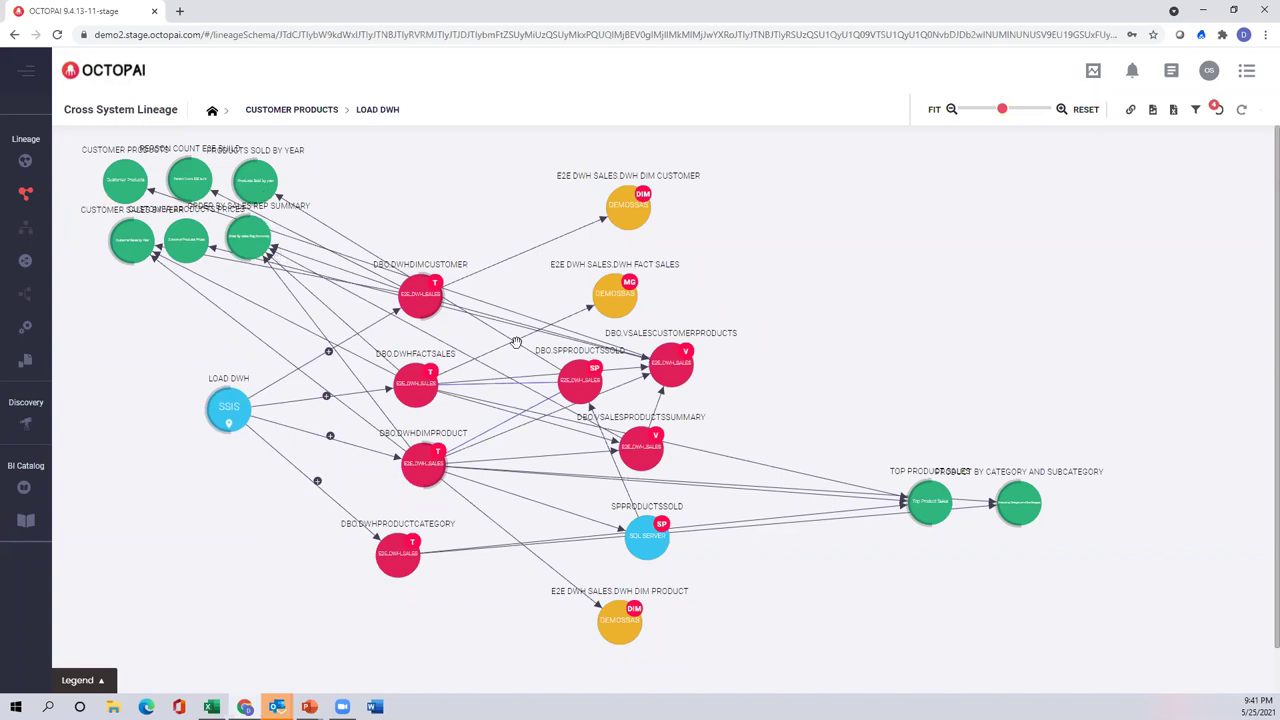
{"action": "left_click_drag", "start_coordinate": [927, 510], "coordinate": [893, 319]}
{"action": "left_click_drag", "start_coordinate": [1016, 518], "coordinate": [905, 407]}
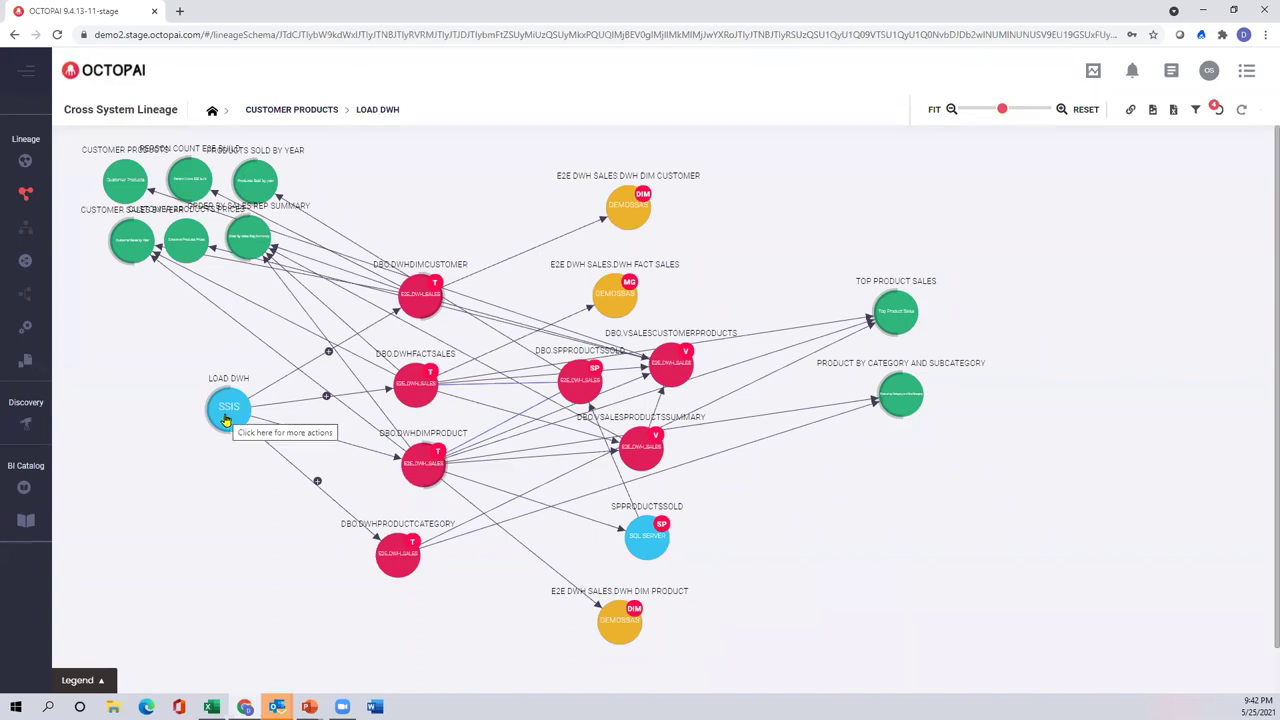
Open the inner system lineage of the LOAD DWH process and drill into its Load DWH sequence container.
{"action": "left_click", "coordinate": [226, 418]}
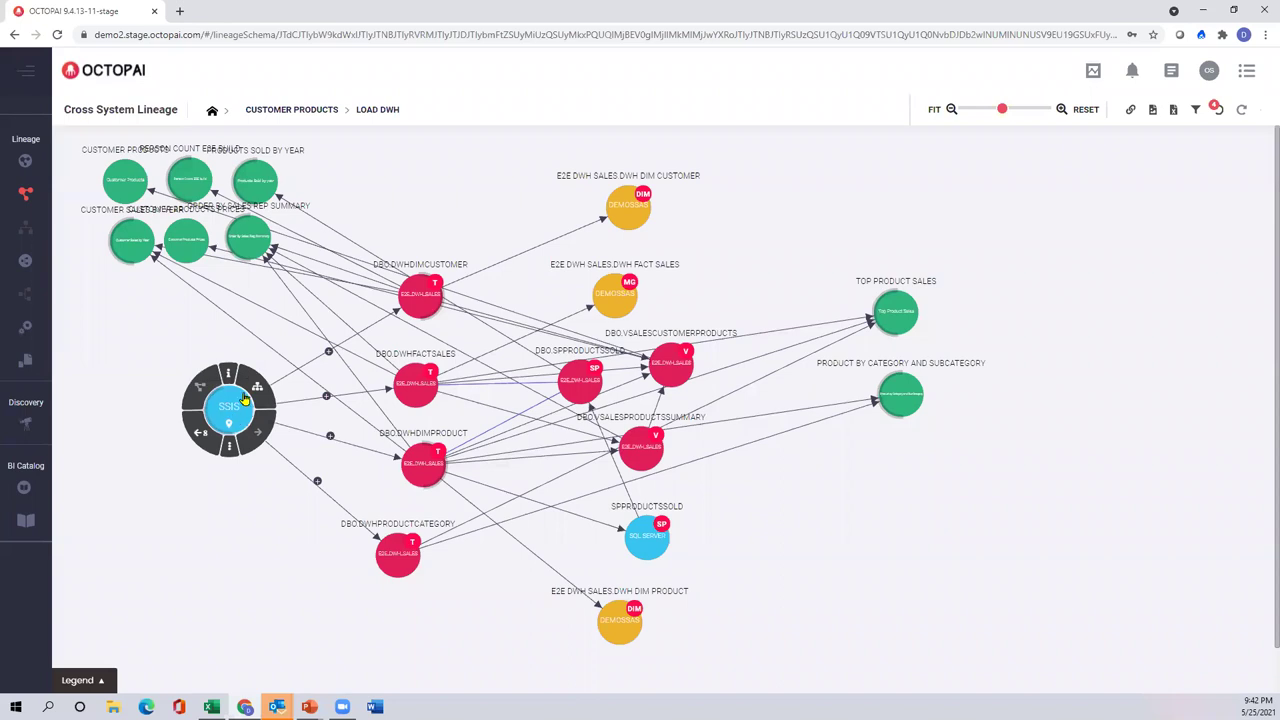
{"action": "left_click", "coordinate": [251, 393]}
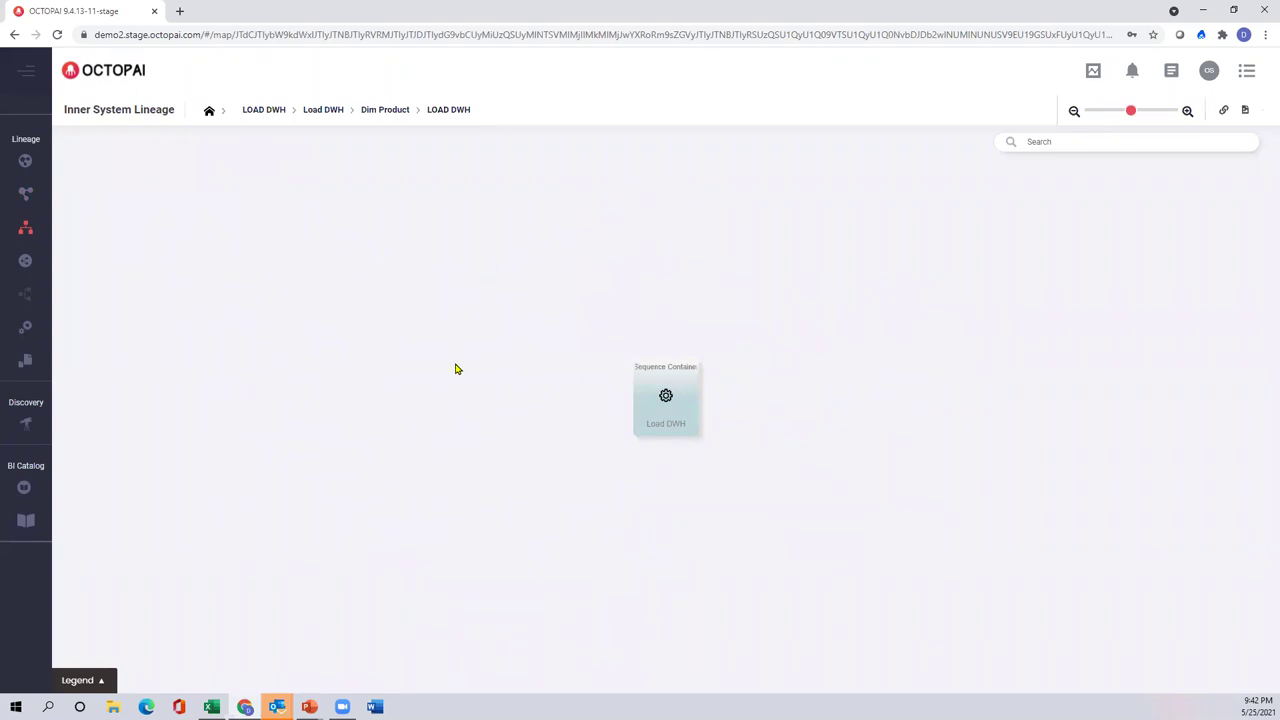
{"action": "left_click", "coordinate": [663, 393]}
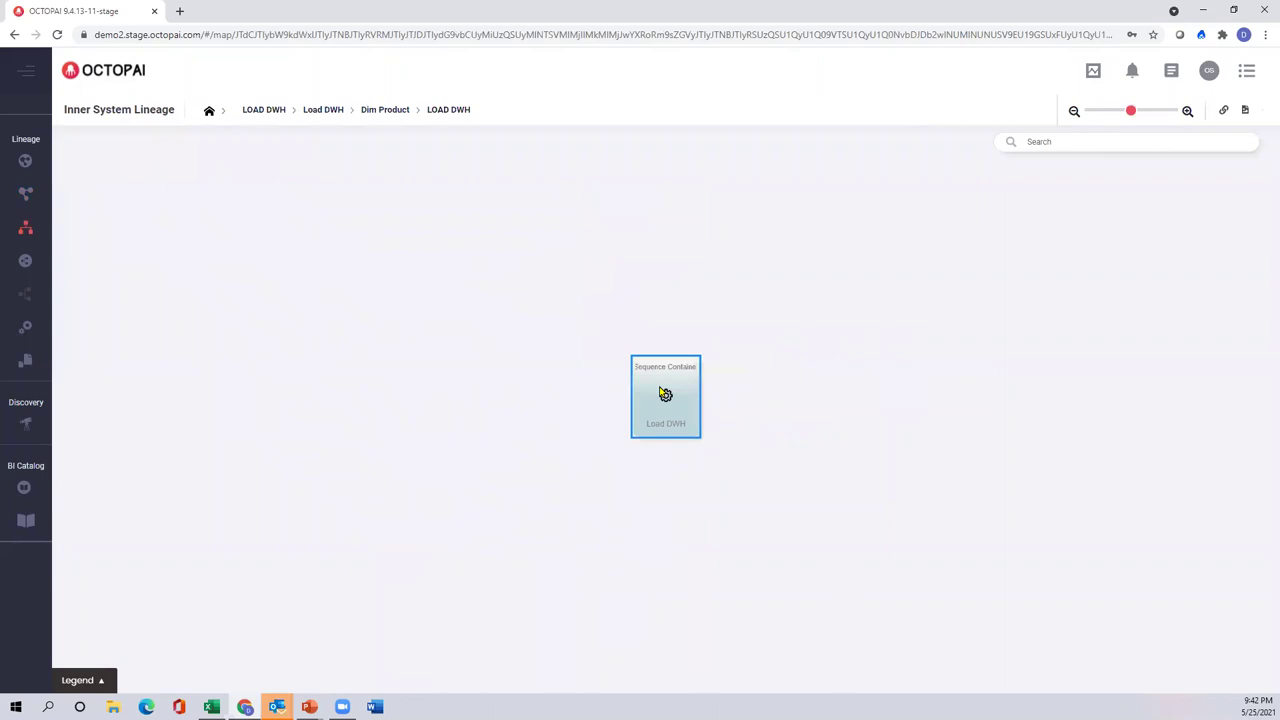
{"action": "left_click", "coordinate": [1145, 675]}
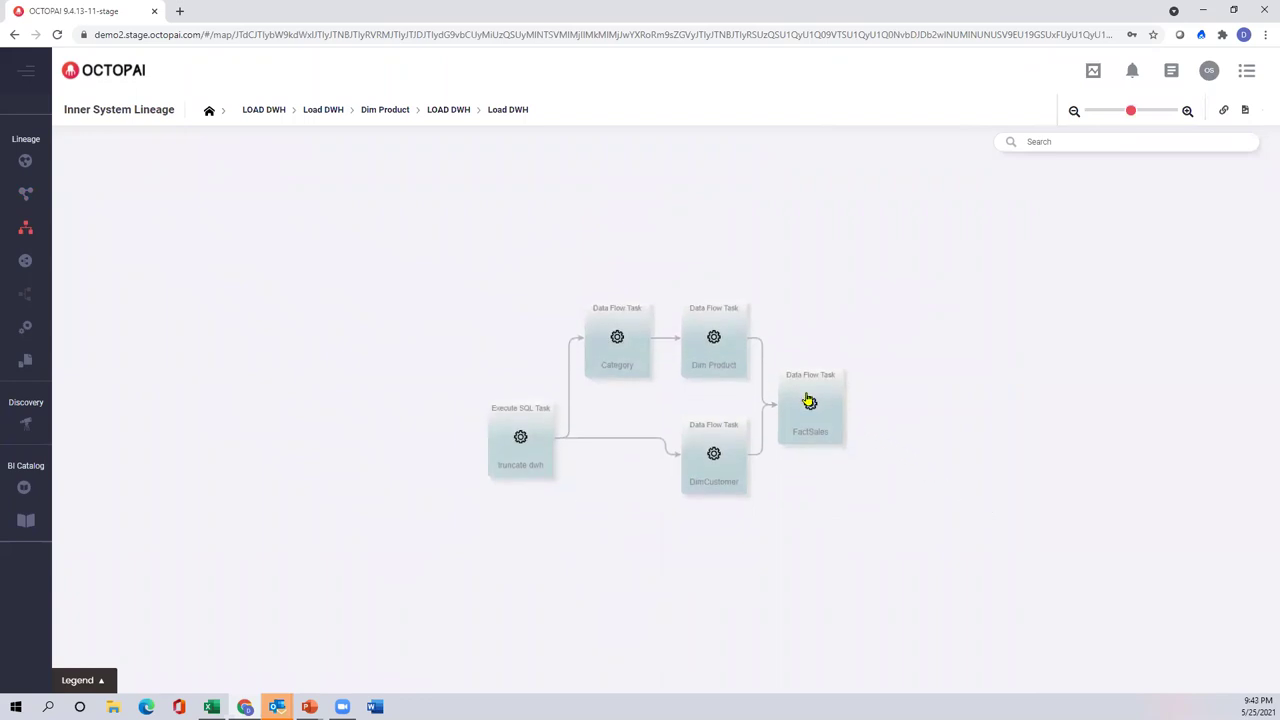
Open the map view of the Dim Product data flow task and view its column-level flow.
{"action": "double_click", "coordinate": [709, 338]}
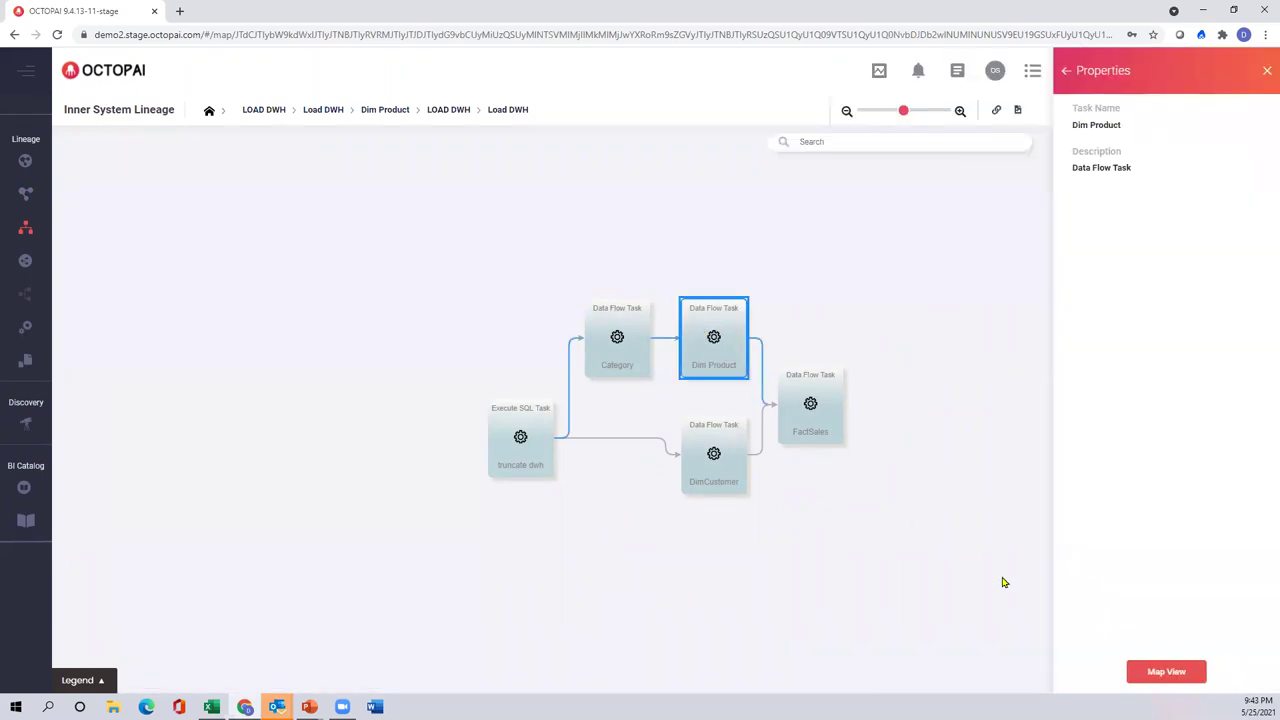
{"action": "left_click", "coordinate": [1162, 673]}
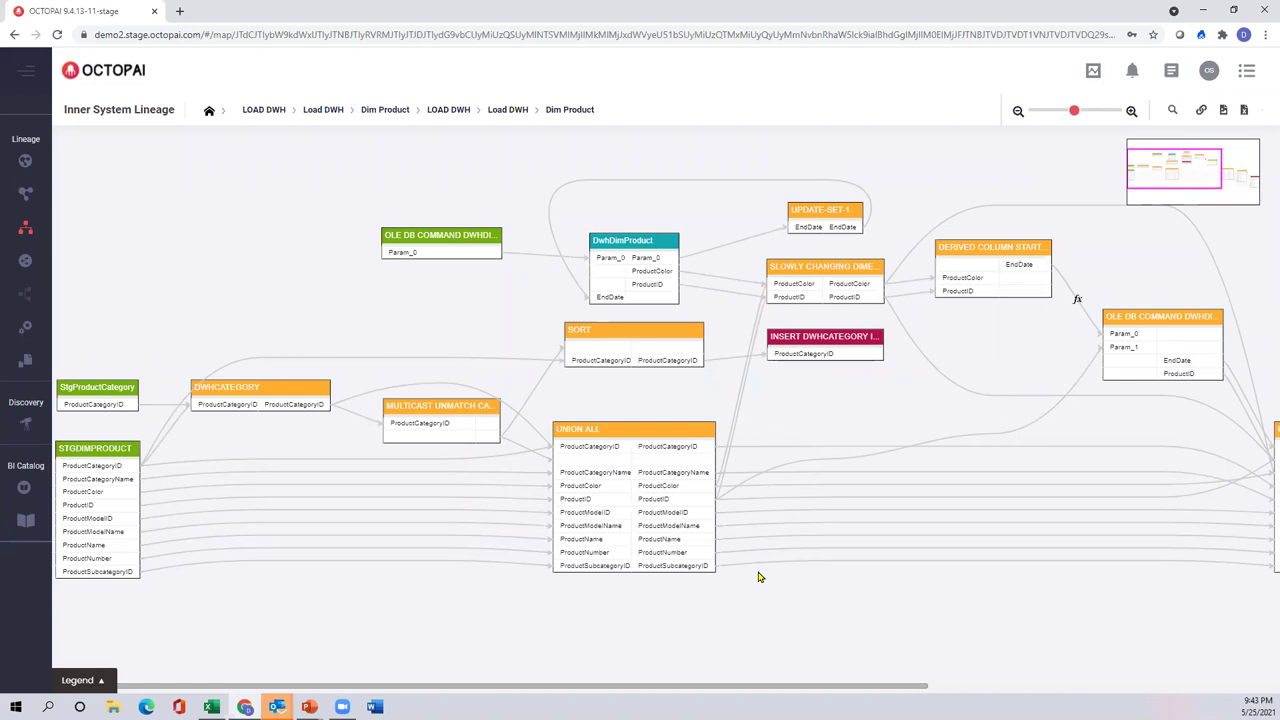
{"action": "scroll", "coordinate": [762, 575], "scroll_direction": "down", "scroll_amount": 3}
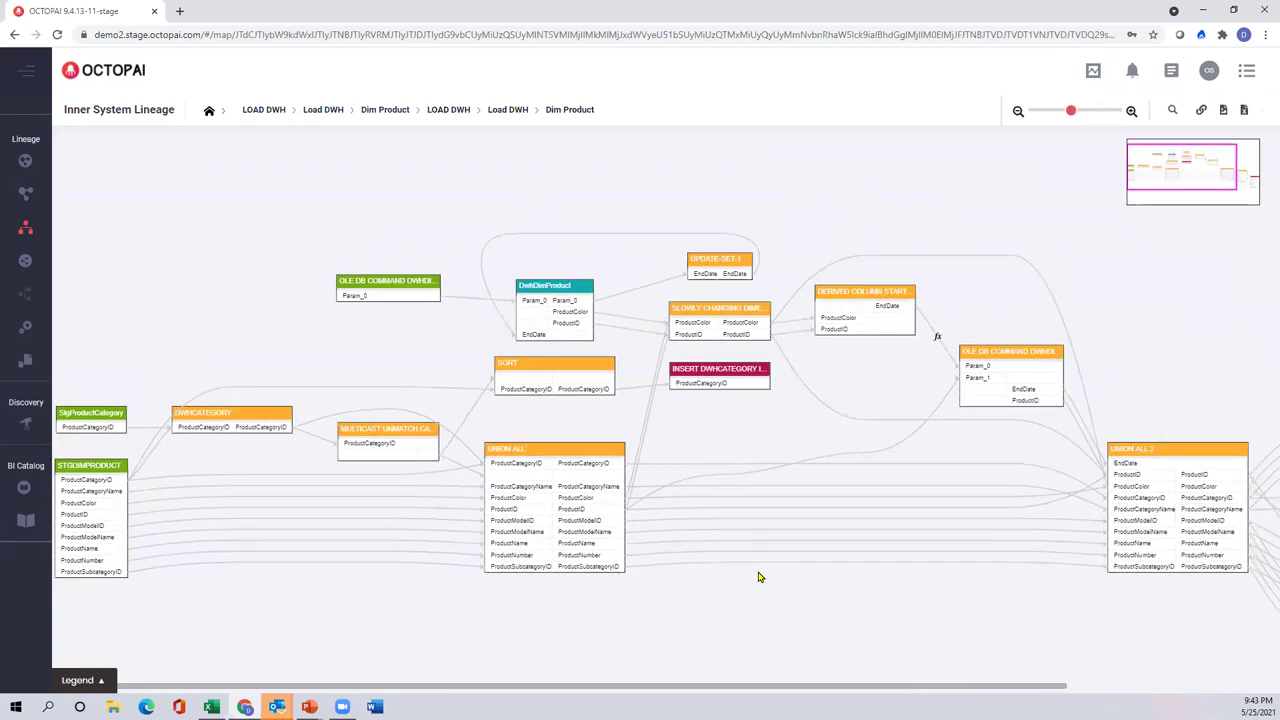
{"action": "scroll", "coordinate": [758, 577], "scroll_direction": "down", "scroll_amount": 1}
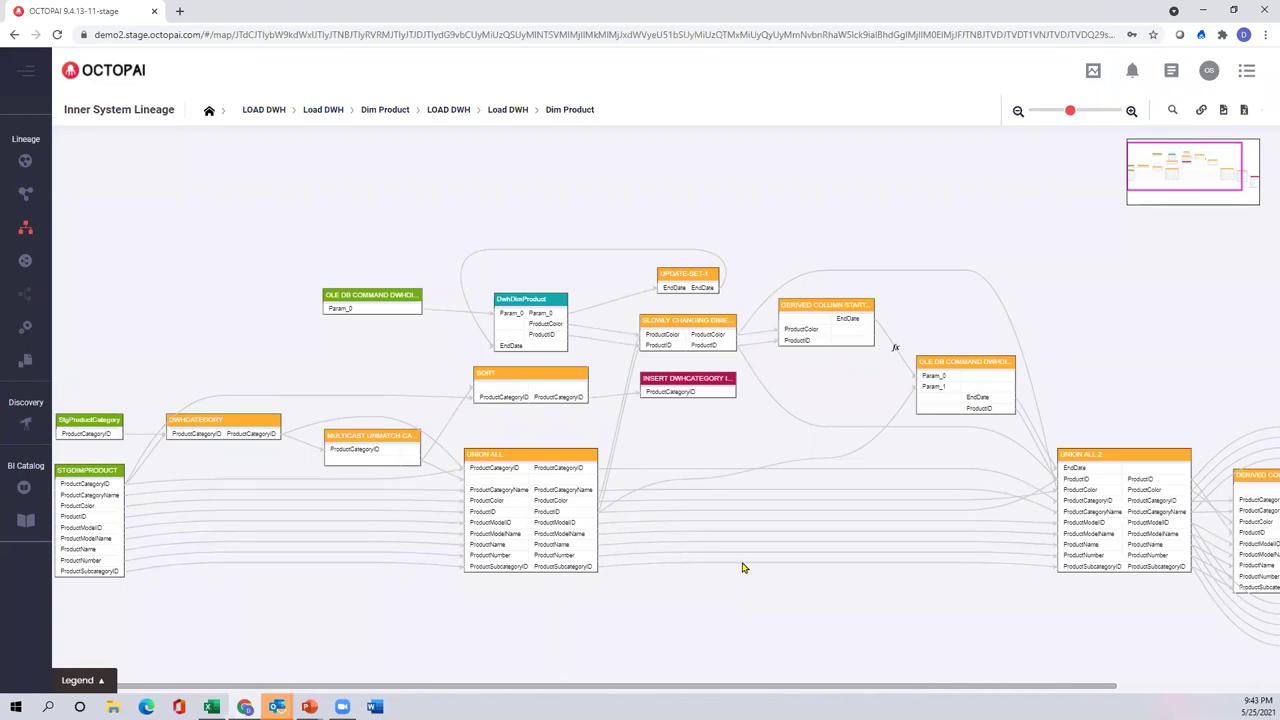
Open the E2E column lineage of ProductCategoryName from the STGDIMPRODUCT source and bring the whole lineage into view.
{"action": "left_click", "coordinate": [119, 498]}
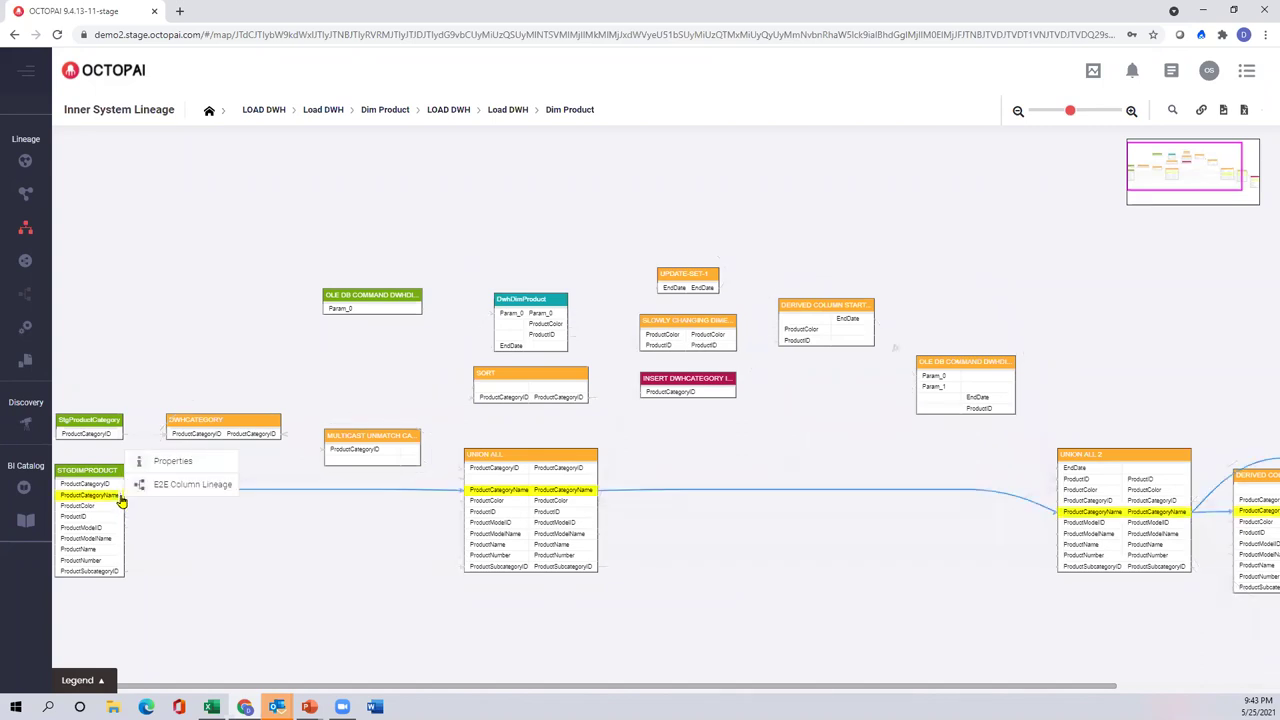
{"action": "left_click", "coordinate": [185, 489]}
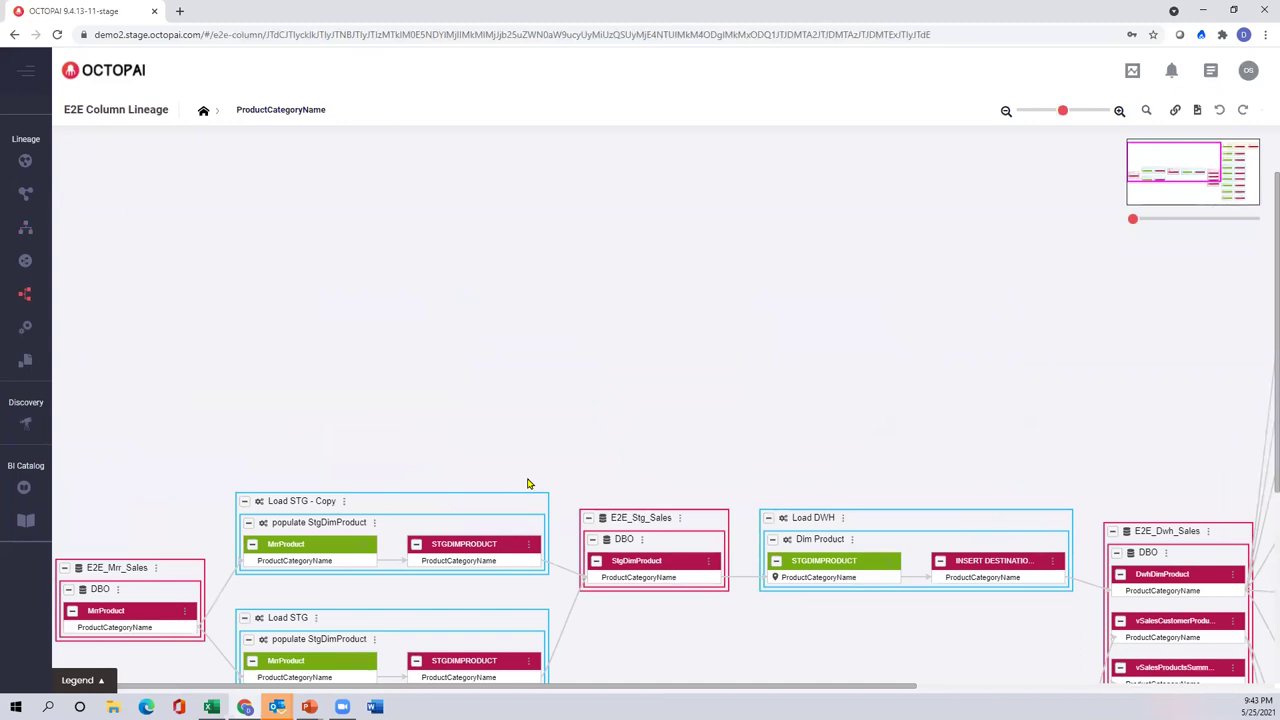
{"action": "scroll", "coordinate": [528, 484], "scroll_direction": "down", "scroll_amount": 1}
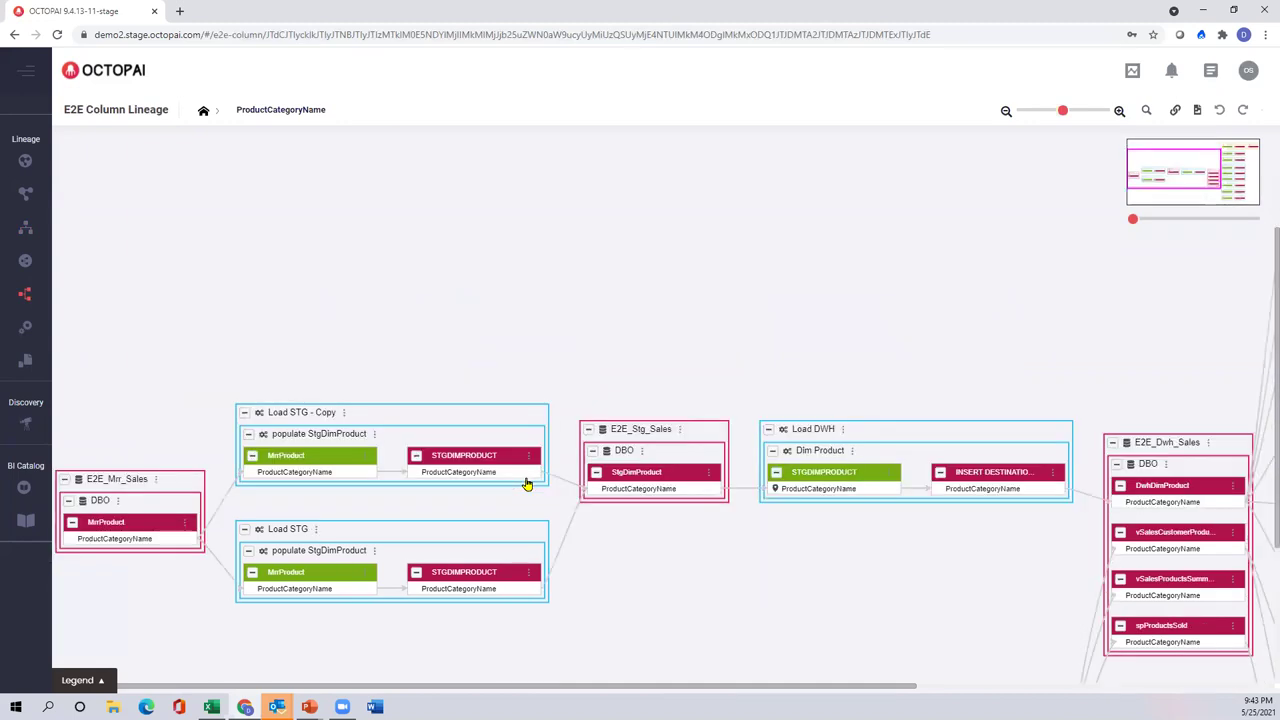
{"action": "scroll", "coordinate": [528, 484], "scroll_direction": "down", "scroll_amount": 4}
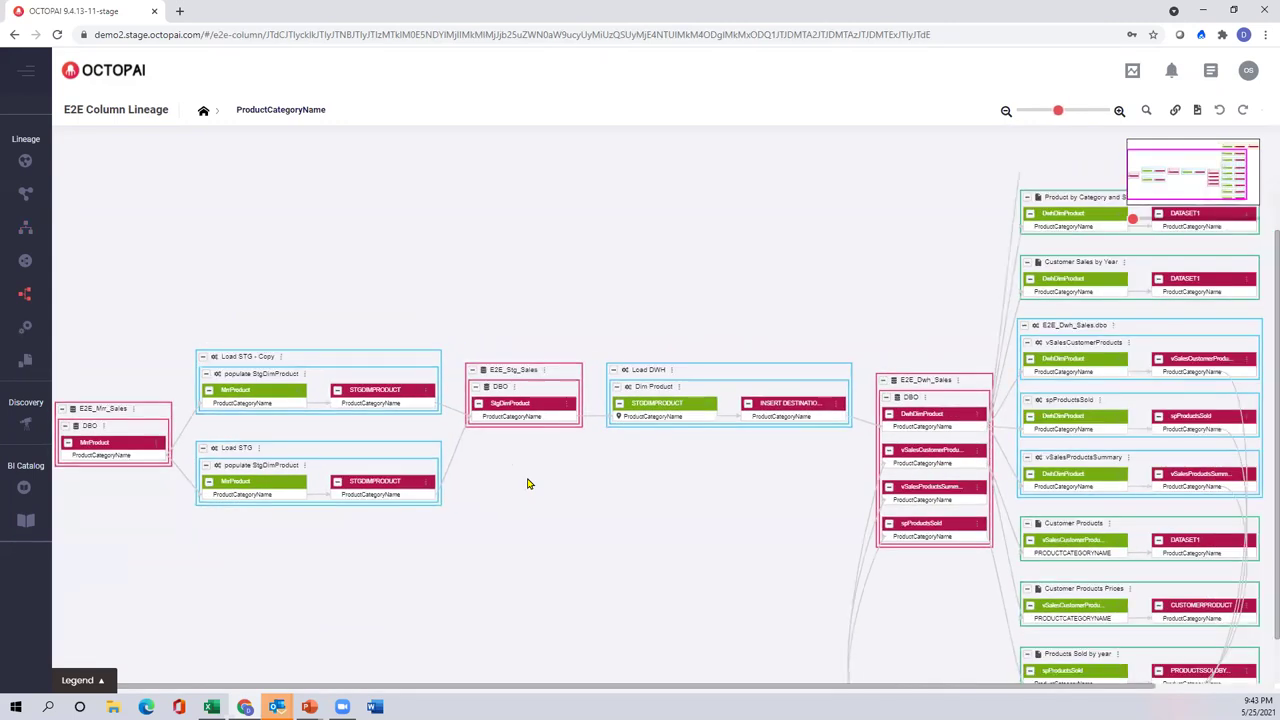
{"action": "scroll", "coordinate": [528, 484], "scroll_direction": "down", "scroll_amount": 3}
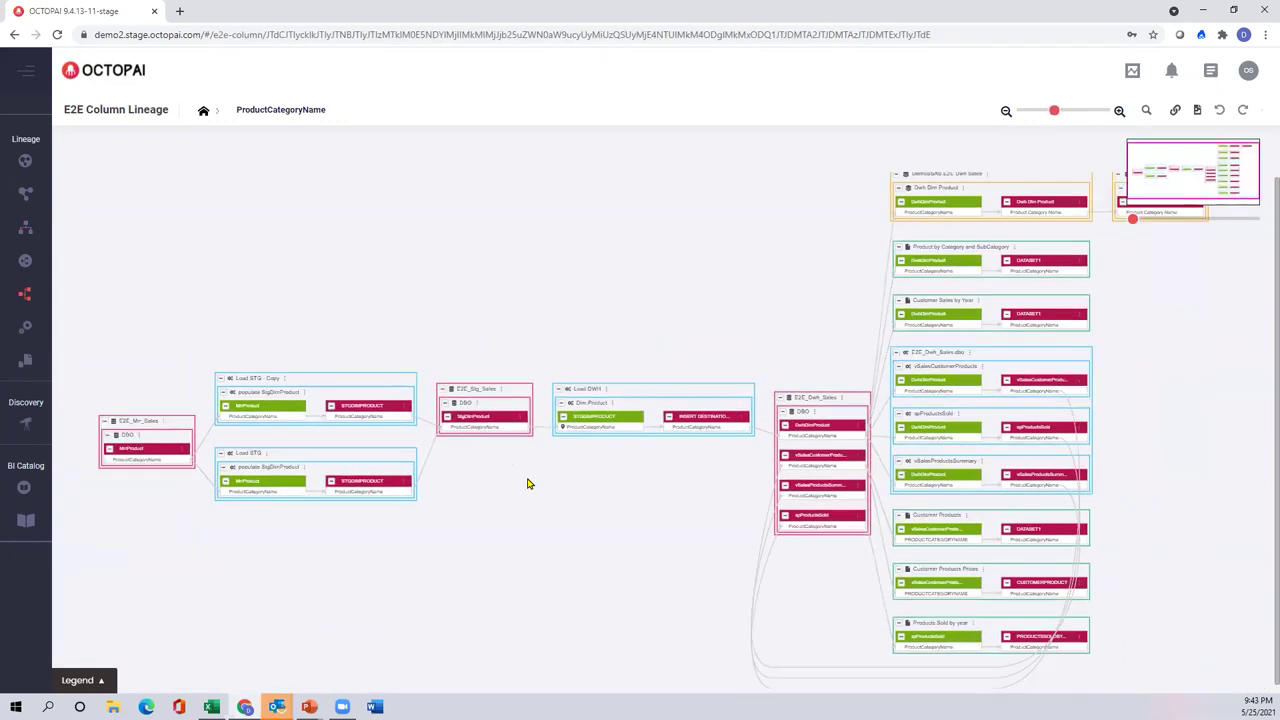
Collapse the column lineage progressively to its top-level systems, processes and reports, and expand it back to full column detail.
{"action": "left_click", "coordinate": [1166, 220]}
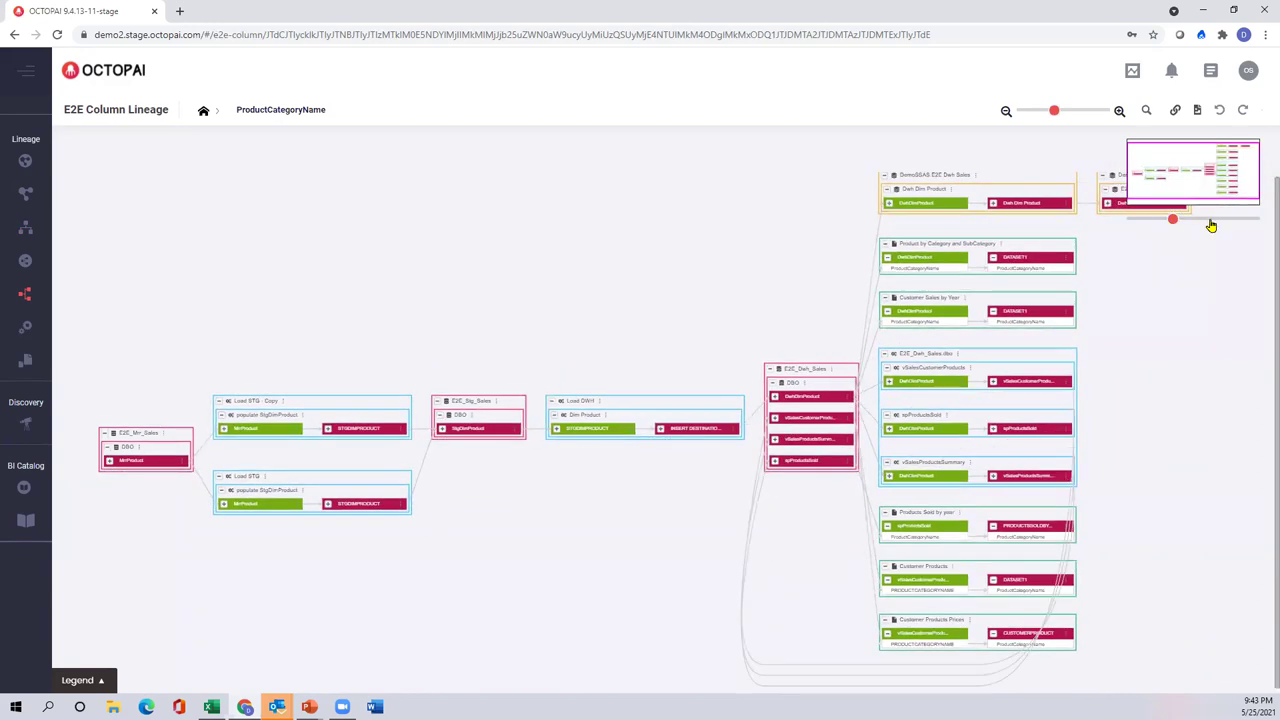
{"action": "left_click", "coordinate": [1210, 220]}
{"action": "left_click", "coordinate": [1247, 220]}
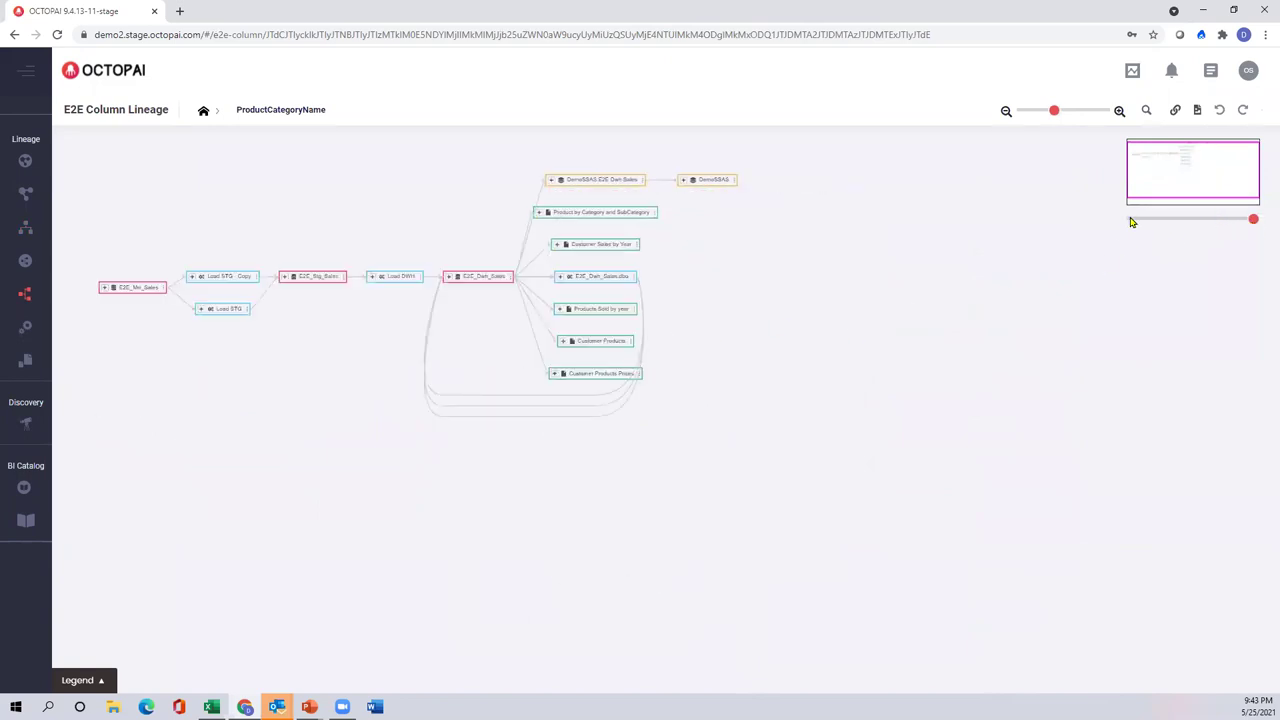
{"action": "left_click", "coordinate": [1131, 220]}
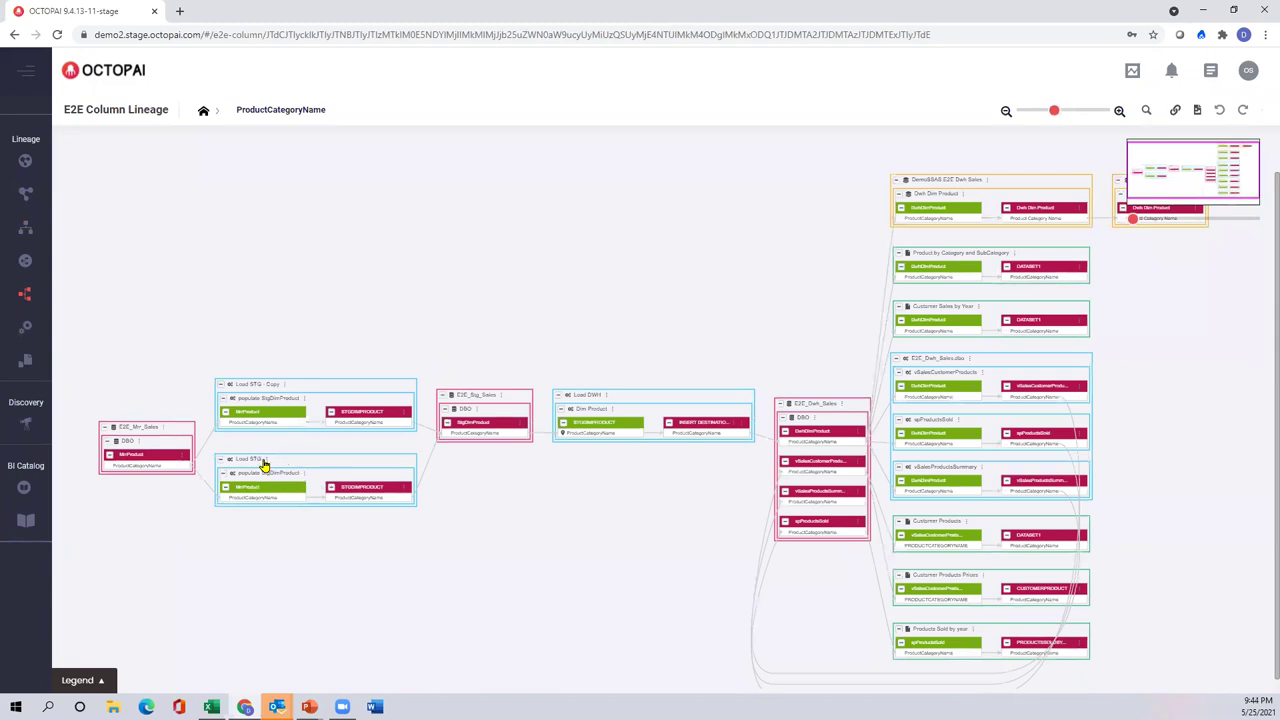
Open the cross system lineage of the Load STG process from the column lineage map.
{"action": "left_click", "coordinate": [263, 461]}
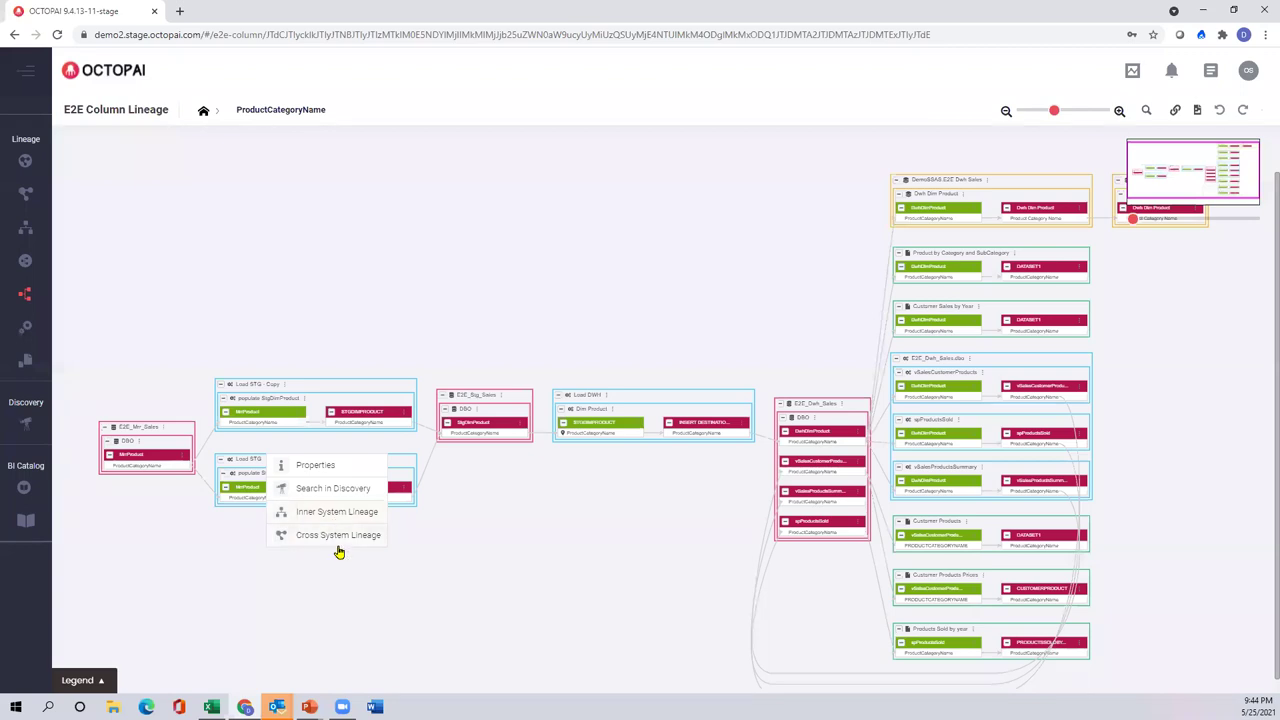
{"action": "left_click", "coordinate": [338, 536]}
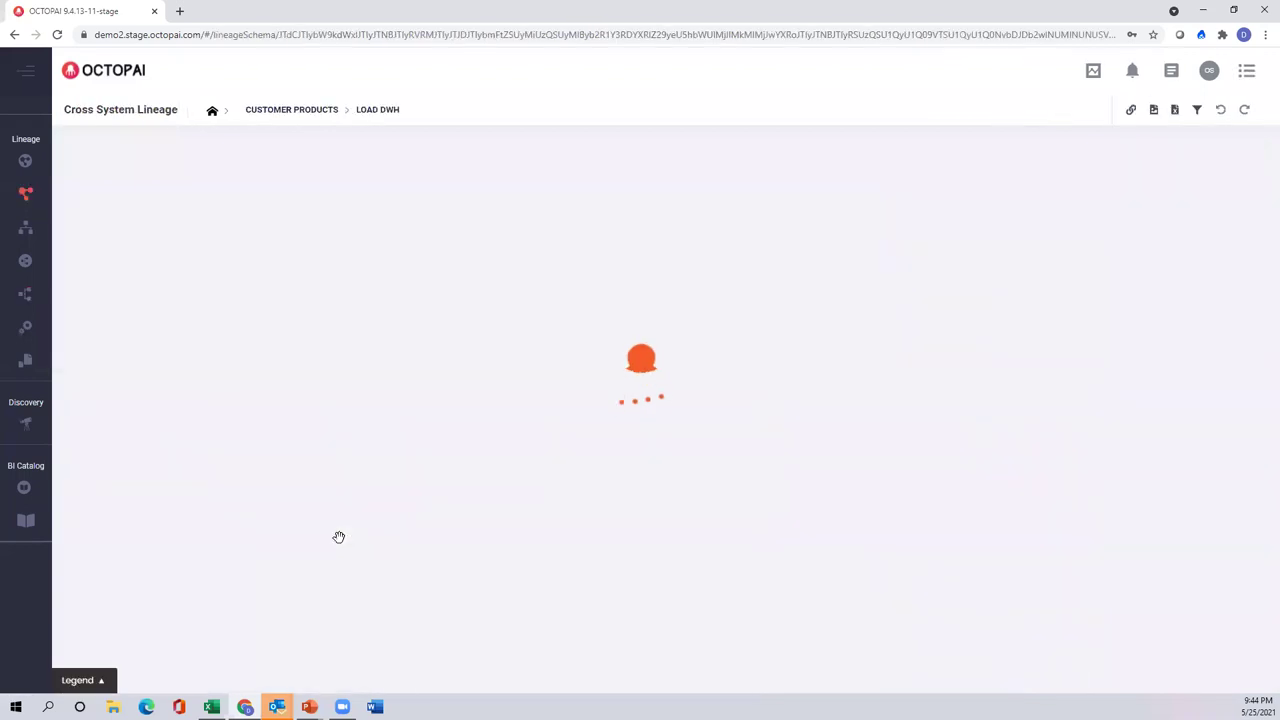